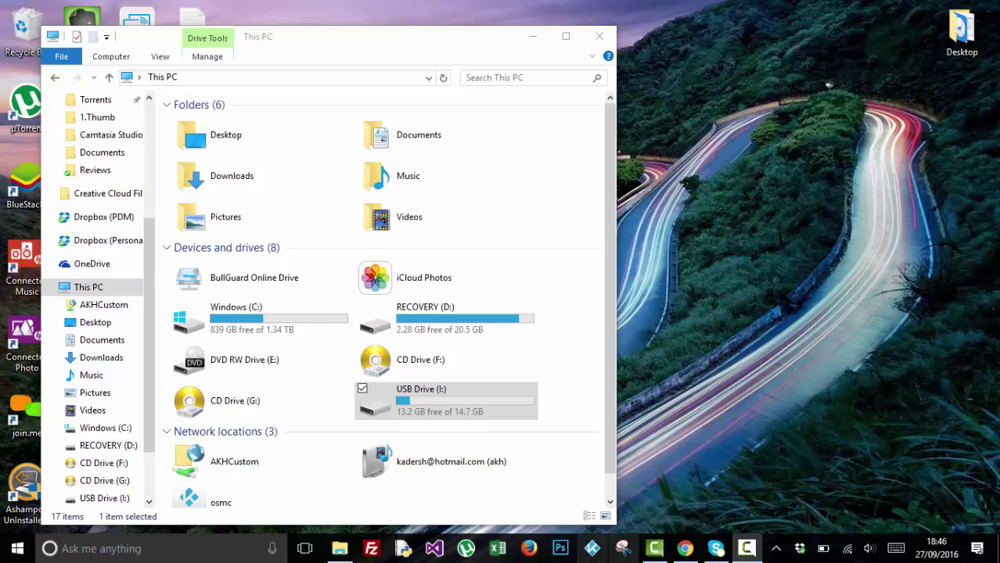
Quick-format USB Drive (I:) as FAT32 with 32 kilobytes allocation unit size, and put the This PC window out of the way.
{"action": "left_click", "coordinate": [443, 404]}
{"action": "right_click", "coordinate": [443, 404]}
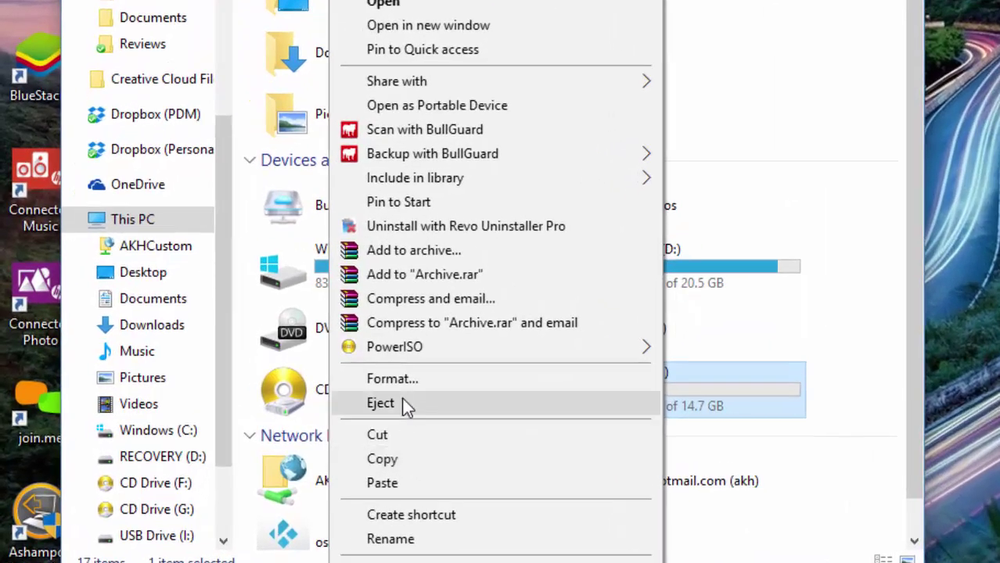
{"action": "left_click", "coordinate": [269, 395]}
{"action": "left_click", "coordinate": [293, 512]}
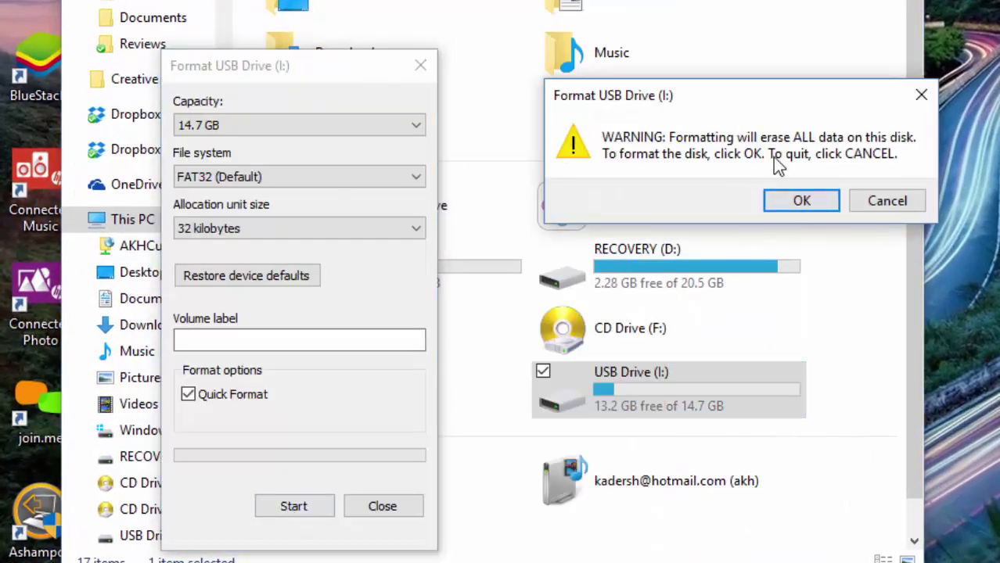
{"action": "left_click", "coordinate": [802, 204]}
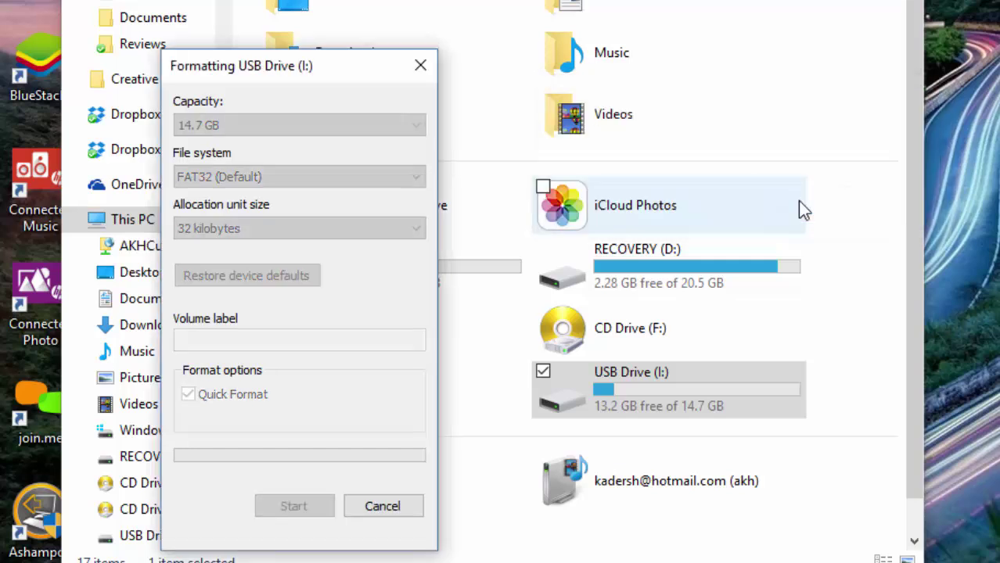
{"action": "left_click", "coordinate": [887, 199]}
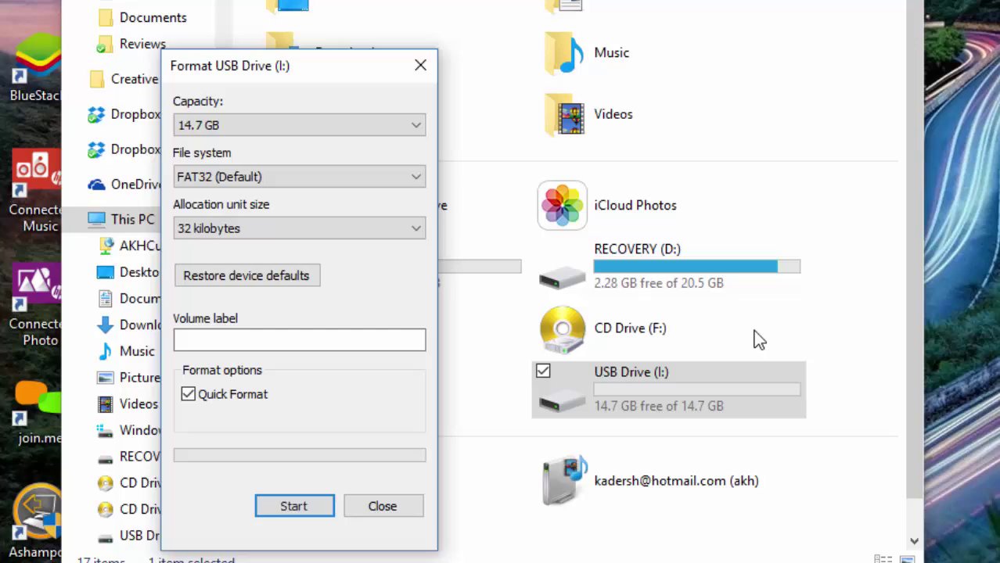
{"action": "left_click", "coordinate": [420, 65]}
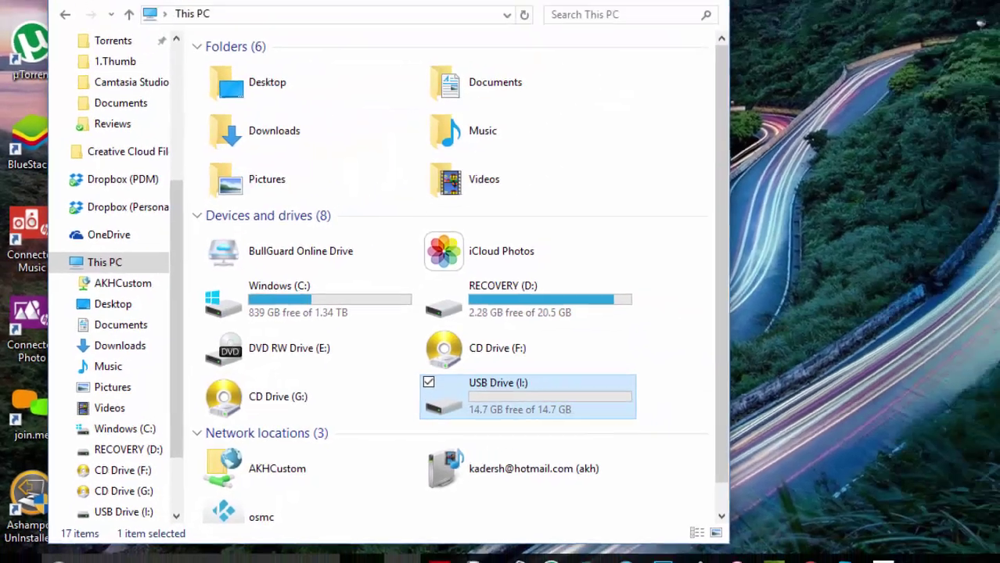
{"action": "left_click", "coordinate": [536, 33]}
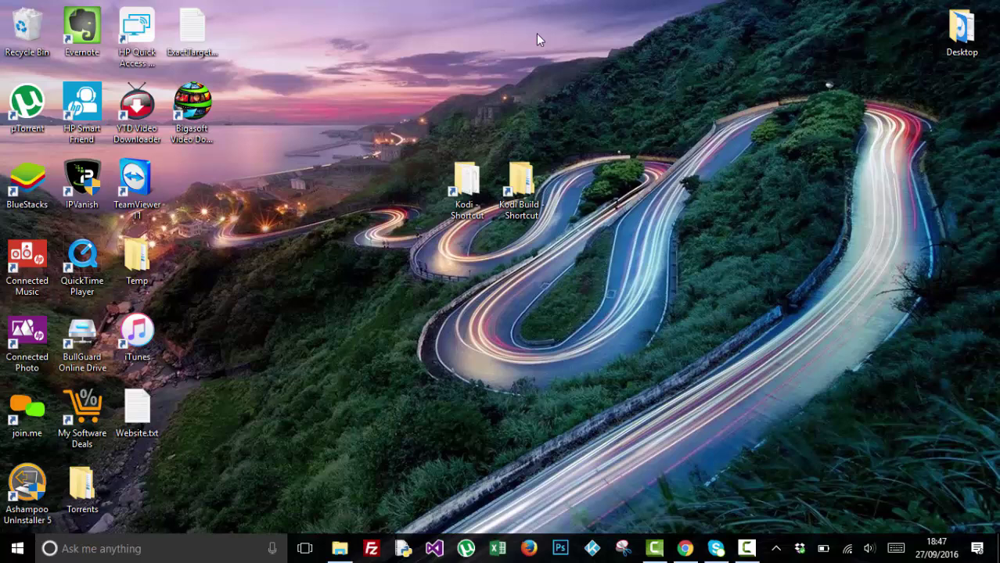
Launch the kodi-16.1-Jarvis.exe installer from the Kodi Build folder on the desktop.
{"action": "left_click", "coordinate": [520, 192]}
{"action": "double_click", "coordinate": [519, 192]}
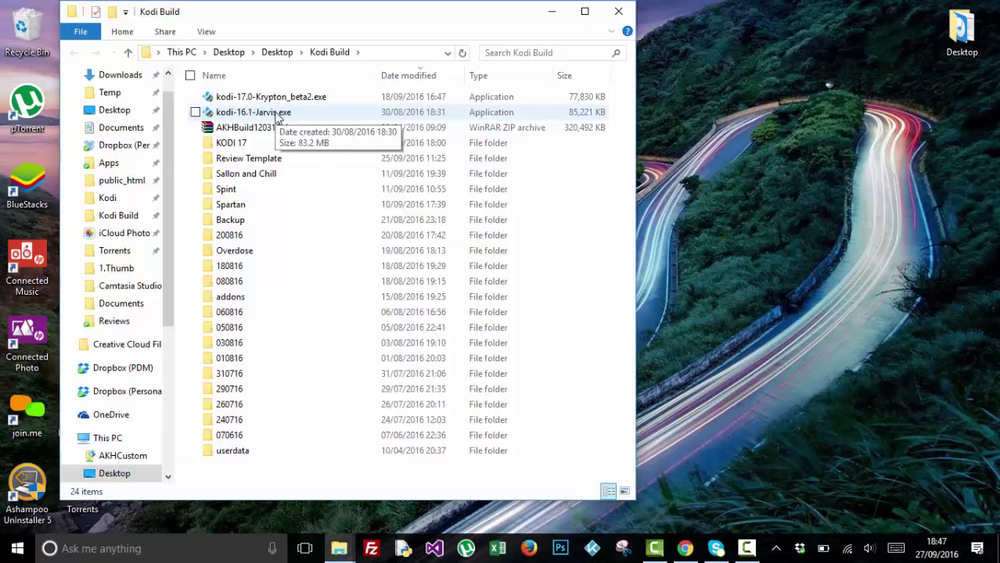
{"action": "double_click", "coordinate": [275, 115]}
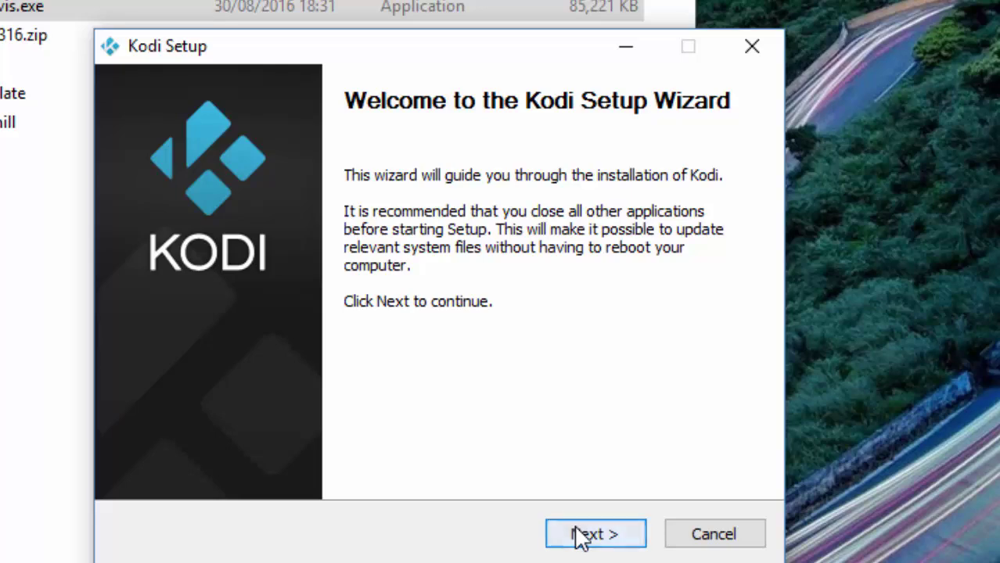
Accept the Kodi license agreement and proceed with the Full install type.
{"action": "left_click", "coordinate": [575, 497]}
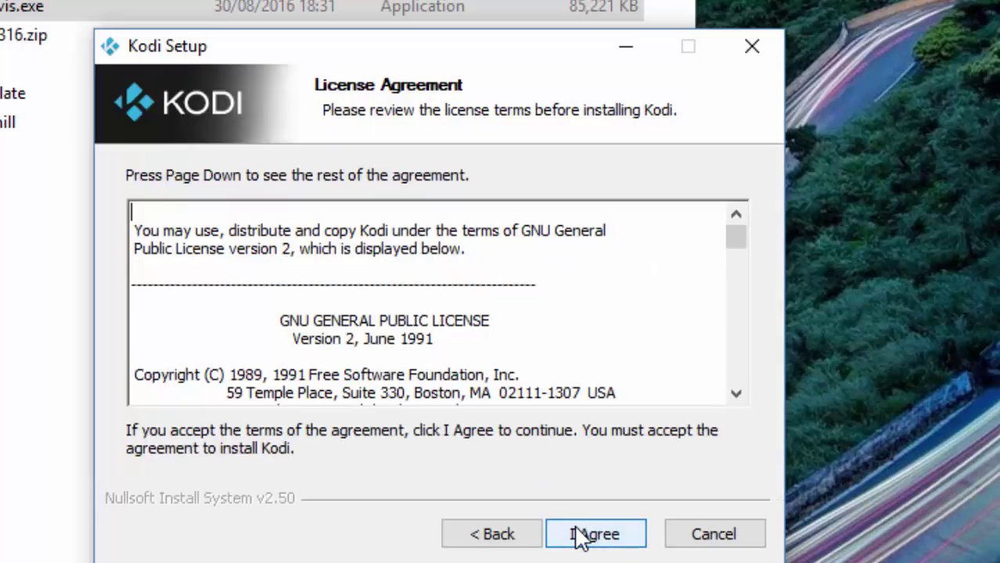
{"action": "left_click", "coordinate": [582, 535]}
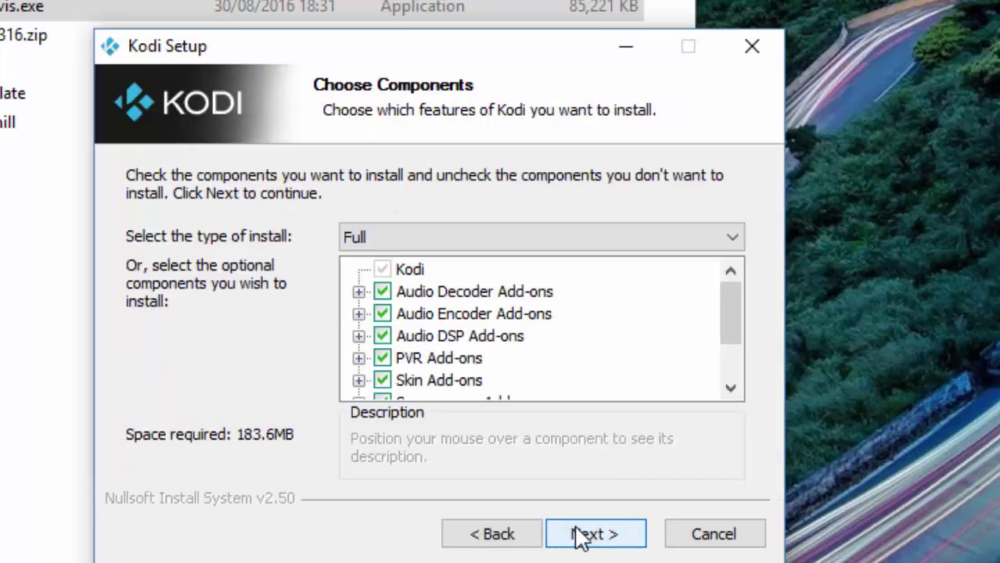
{"action": "left_click", "coordinate": [579, 535]}
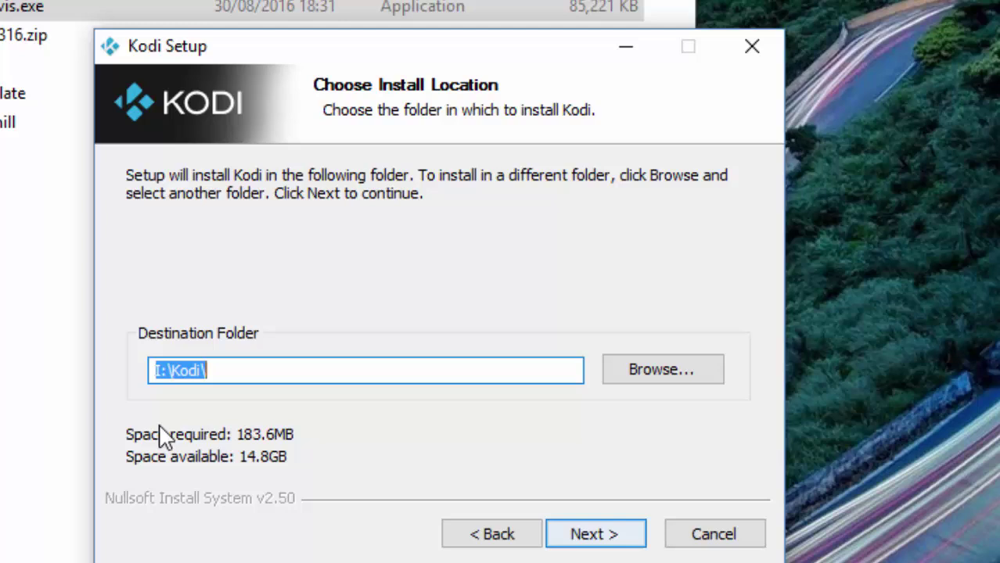
Choose USB Drive (I:) as the install location so the destination folder is I:\Kodi.
{"action": "left_click", "coordinate": [635, 377]}
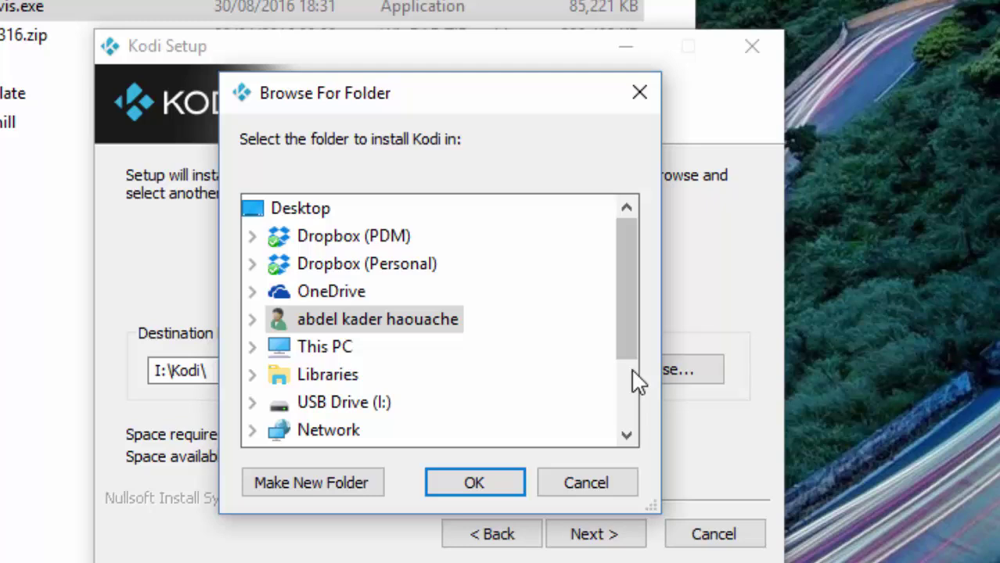
{"action": "left_click", "coordinate": [342, 404]}
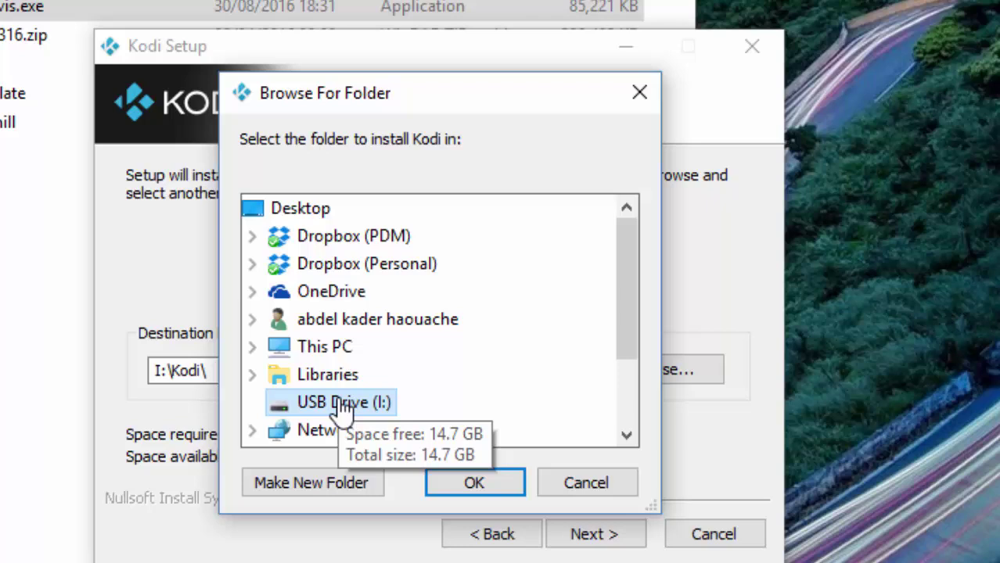
{"action": "left_click", "coordinate": [473, 485]}
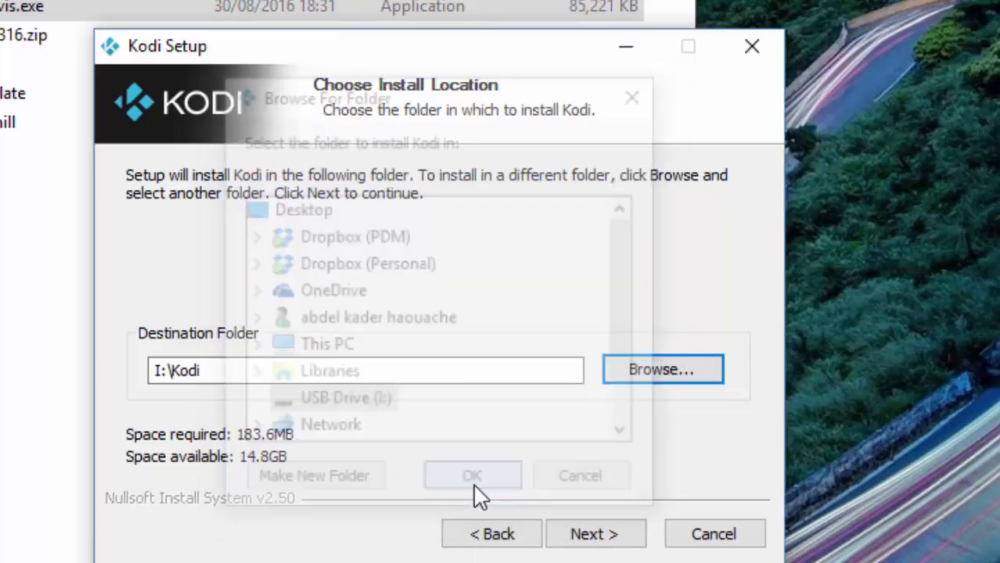
{"action": "left_click", "coordinate": [594, 535]}
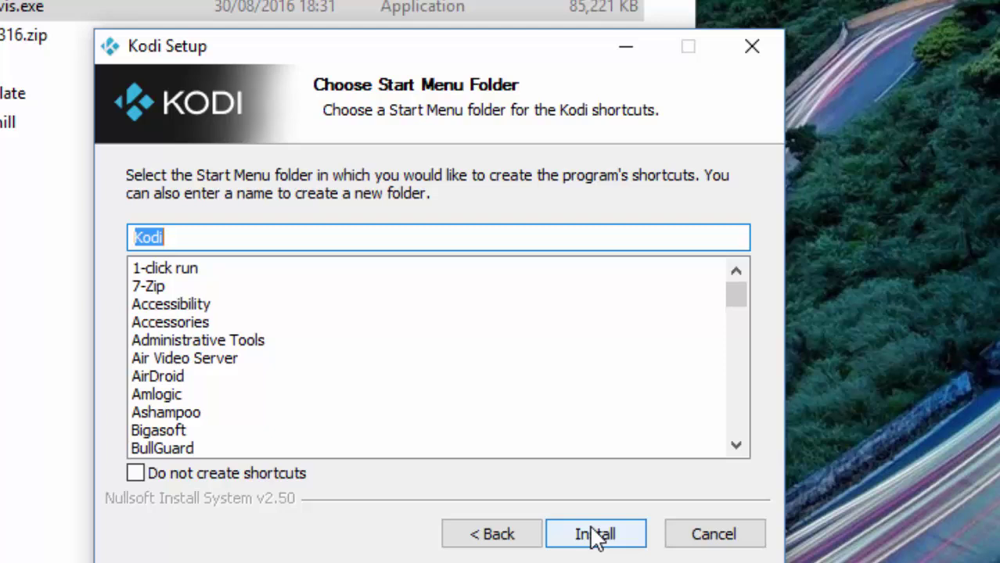
Install Kodi without creating Start Menu shortcuts and finish the setup wizard without running Kodi.
{"action": "left_click", "coordinate": [213, 474]}
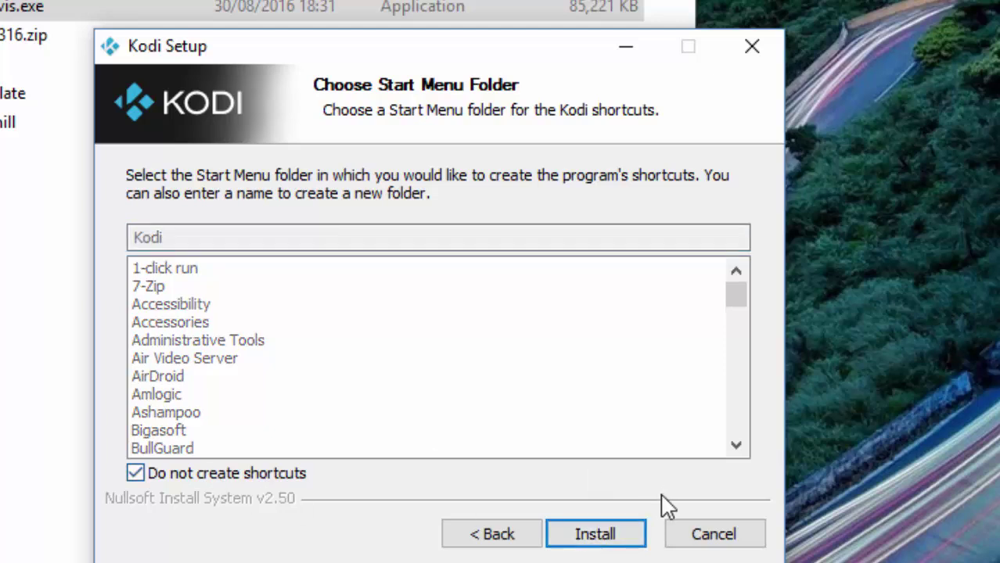
{"action": "left_click", "coordinate": [608, 547]}
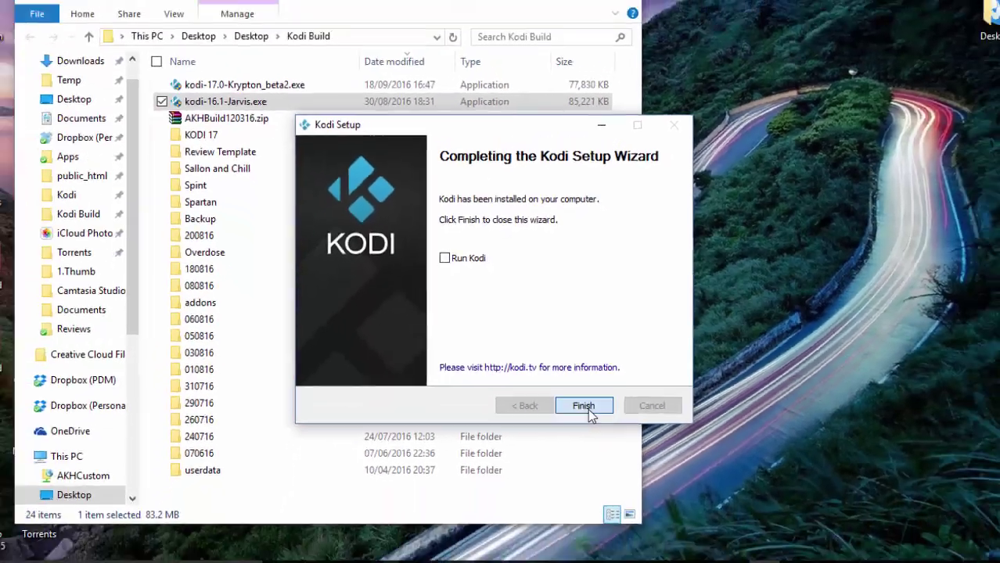
{"action": "left_click", "coordinate": [630, 534]}
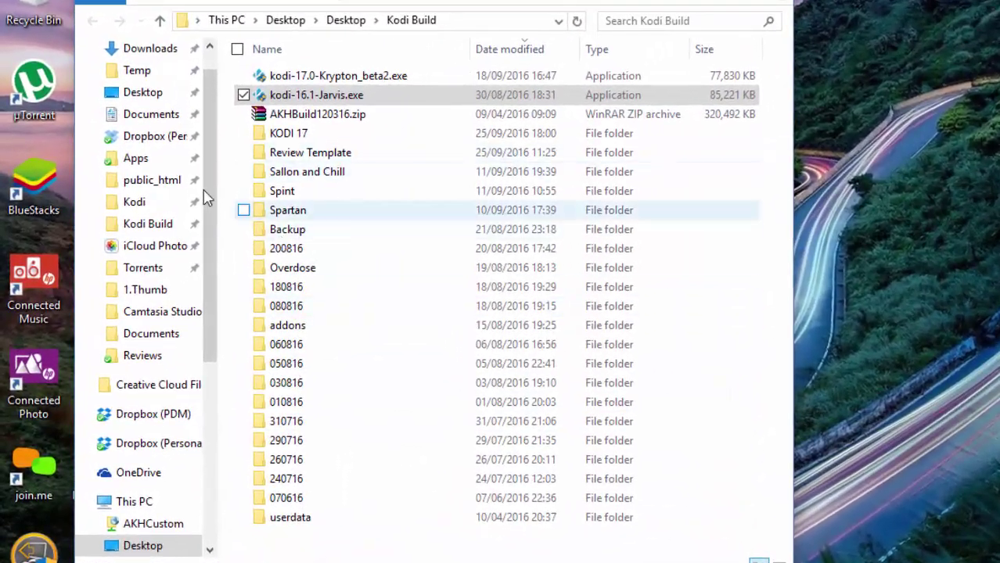
Open the Kodi folder on USB Drive (I:) to check the installed files.
{"action": "left_click_drag", "start_coordinate": [214, 190], "coordinate": [230, 356]}
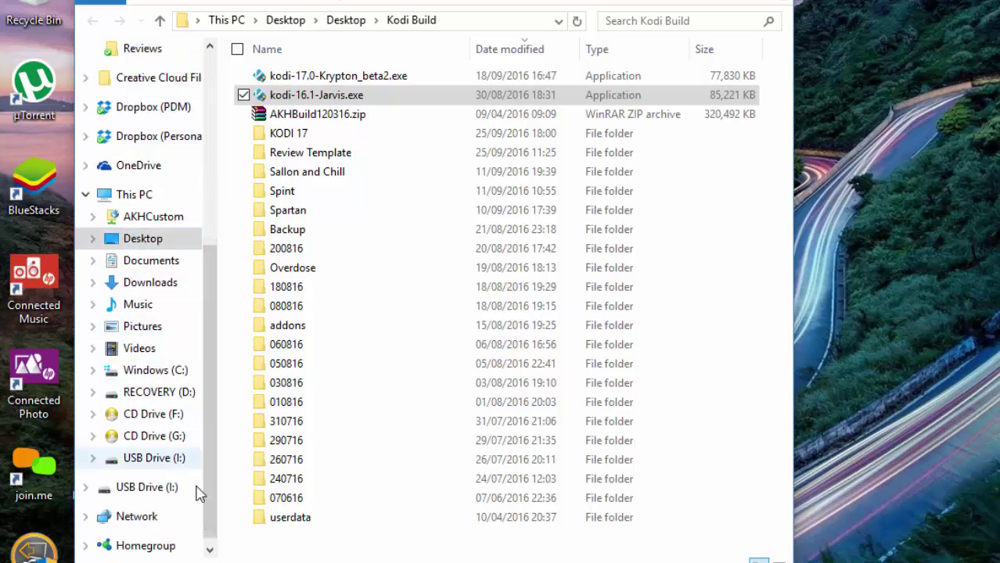
{"action": "left_click", "coordinate": [149, 459]}
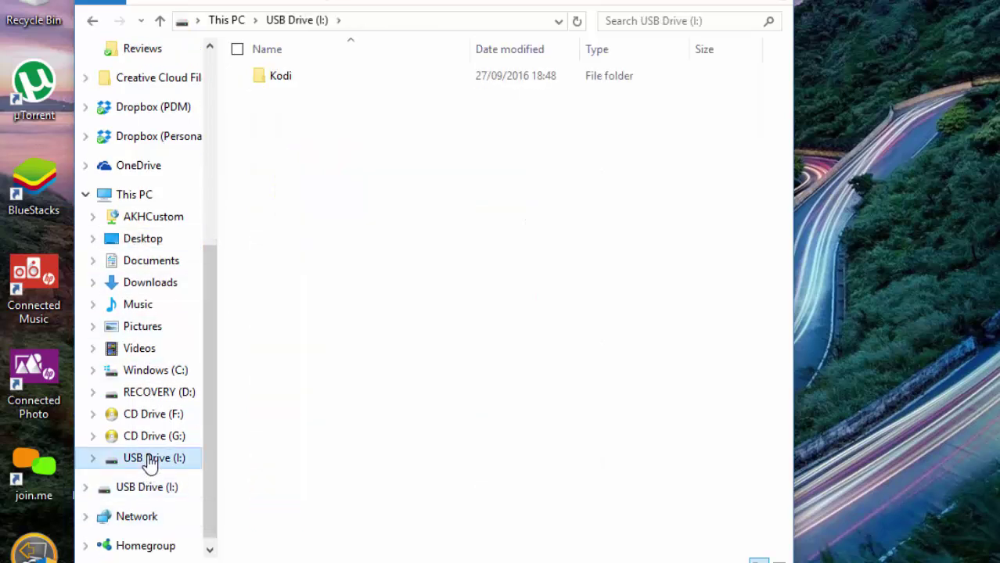
{"action": "double_click", "coordinate": [271, 80]}
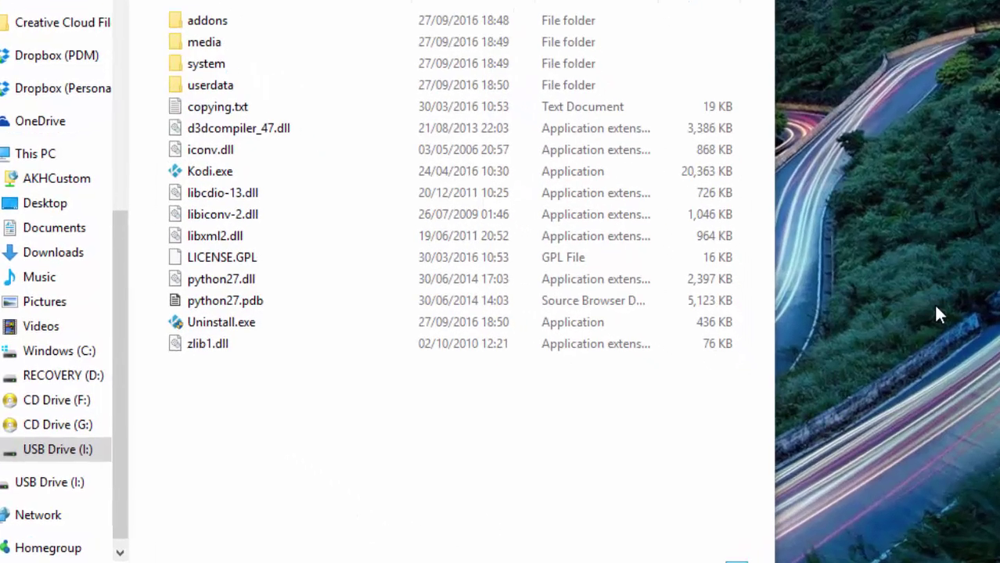
Start a new desktop shortcut and set its target to Kodi.exe in the Kodi folder on USB Drive (I:).
{"action": "right_click", "coordinate": [935, 330]}
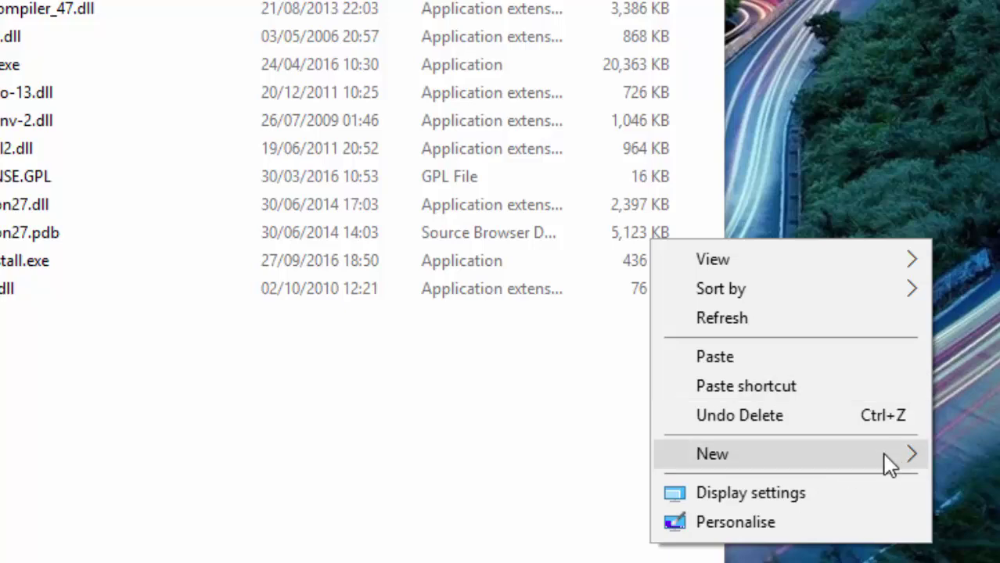
{"action": "mouse_move", "coordinate": [882, 454]}
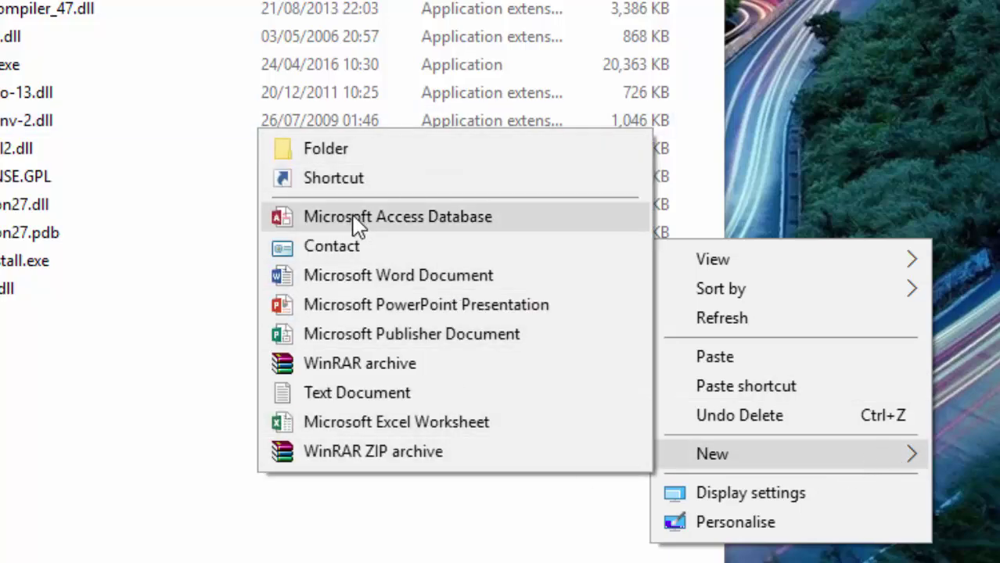
{"action": "left_click", "coordinate": [344, 182]}
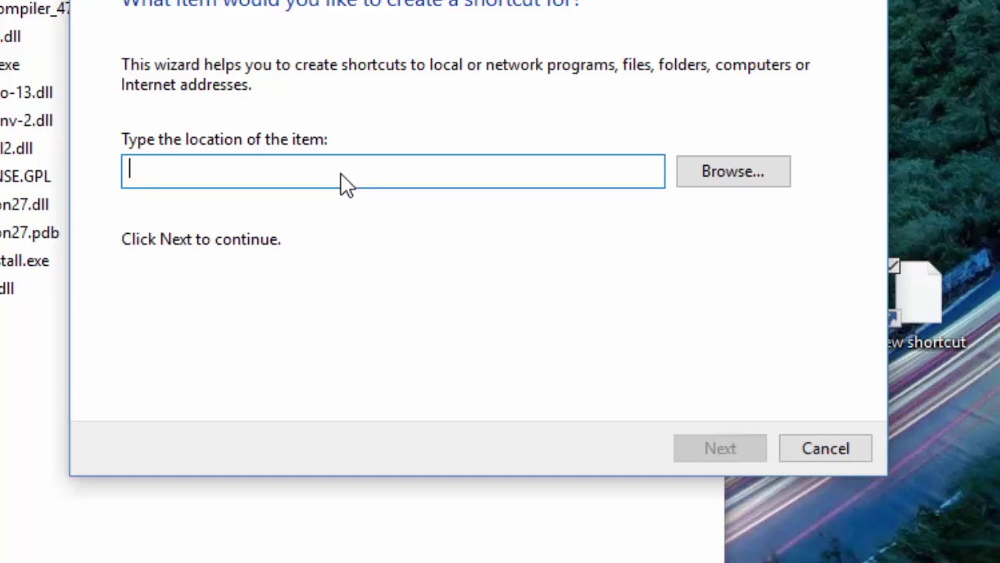
{"action": "left_click", "coordinate": [760, 182]}
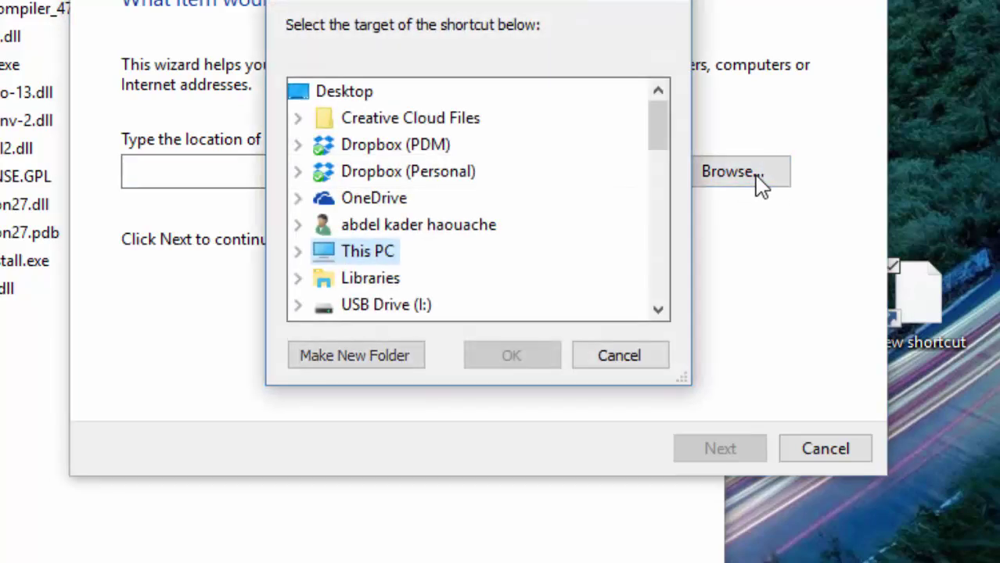
{"action": "left_click", "coordinate": [376, 309]}
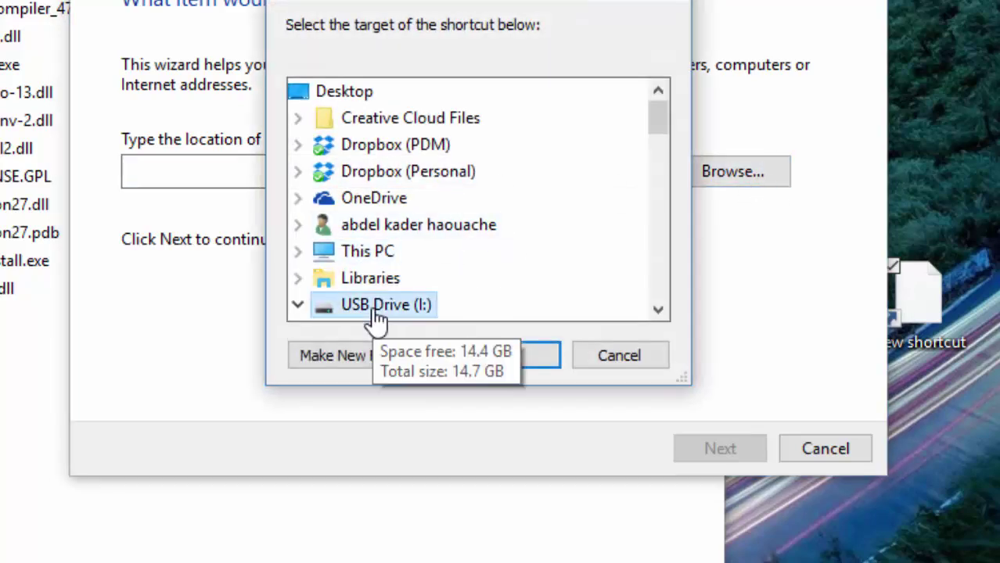
{"action": "left_click", "coordinate": [658, 311]}
{"action": "left_click", "coordinate": [658, 311]}
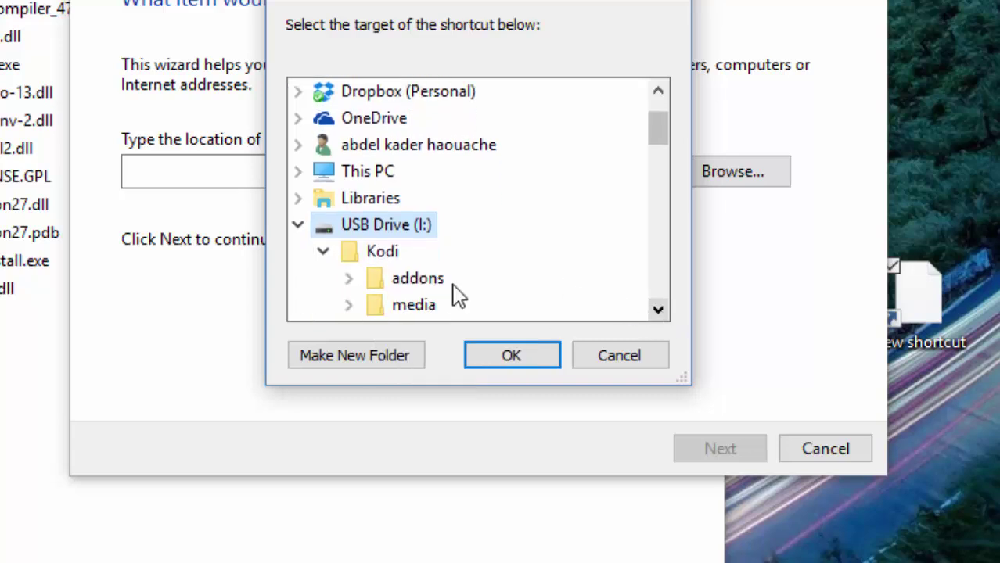
{"action": "left_click", "coordinate": [393, 260]}
{"action": "left_click", "coordinate": [658, 310]}
{"action": "left_click", "coordinate": [658, 311]}
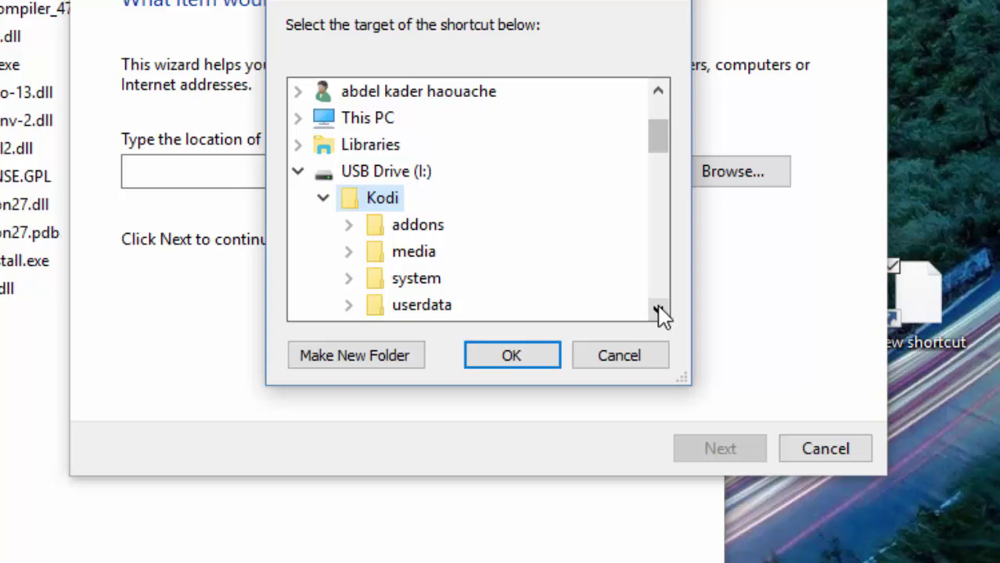
{"action": "left_click", "coordinate": [658, 311]}
{"action": "left_click", "coordinate": [658, 310]}
{"action": "left_click", "coordinate": [658, 311]}
{"action": "left_click", "coordinate": [658, 311]}
{"action": "left_click", "coordinate": [658, 310]}
{"action": "left_click", "coordinate": [658, 311]}
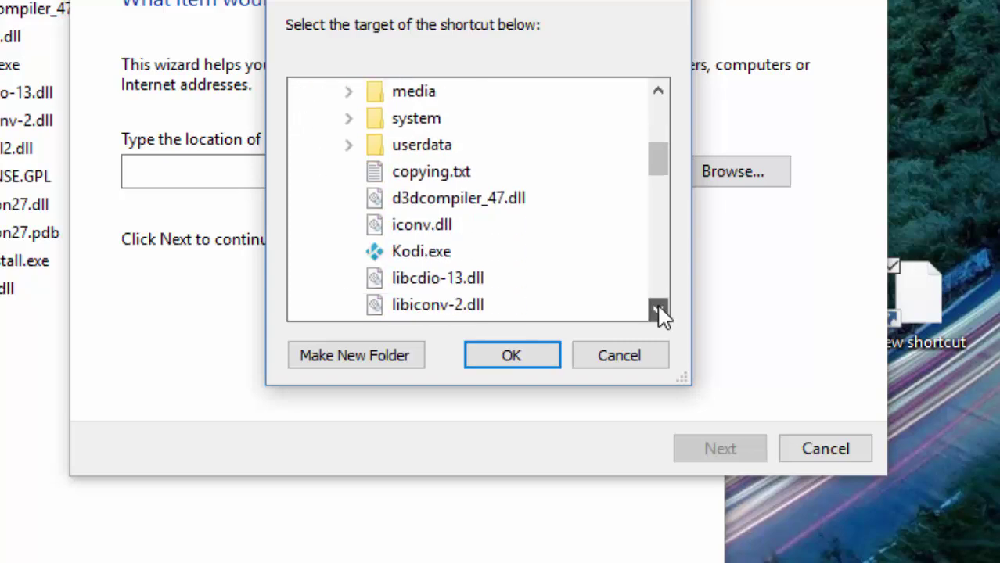
{"action": "left_click", "coordinate": [421, 254]}
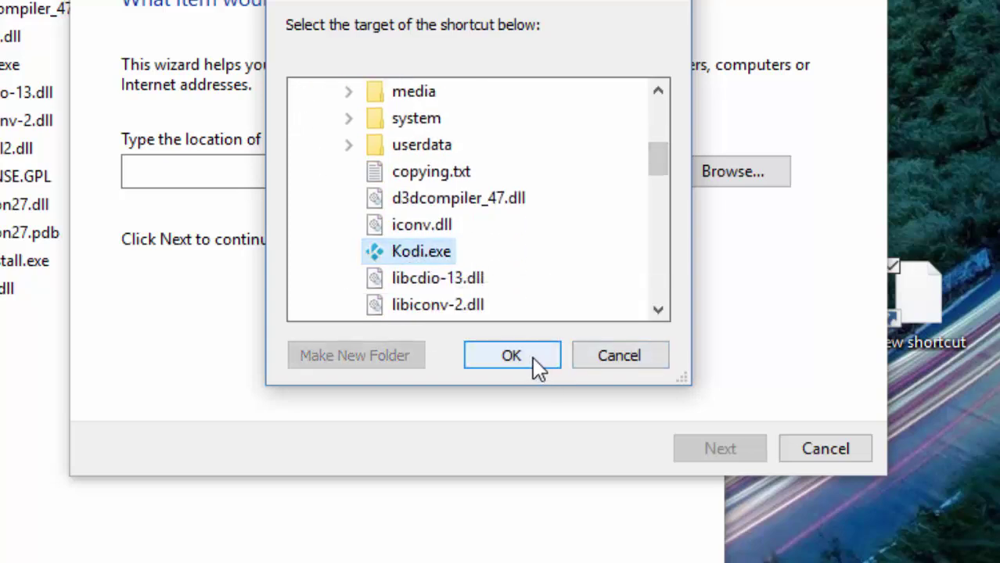
{"action": "left_click", "coordinate": [511, 356]}
Append the -p parameter to the shortcut's target path and create the shortcut with the name Kodi.exe.
{"action": "left_click", "coordinate": [256, 173]}
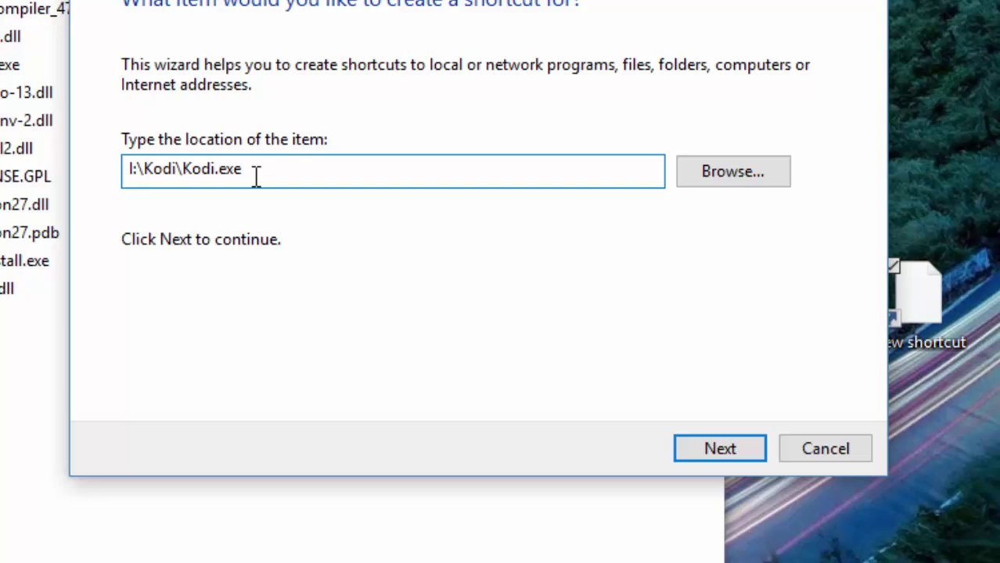
{"action": "type", "text": "-p"}
{"action": "left_click", "coordinate": [736, 448]}
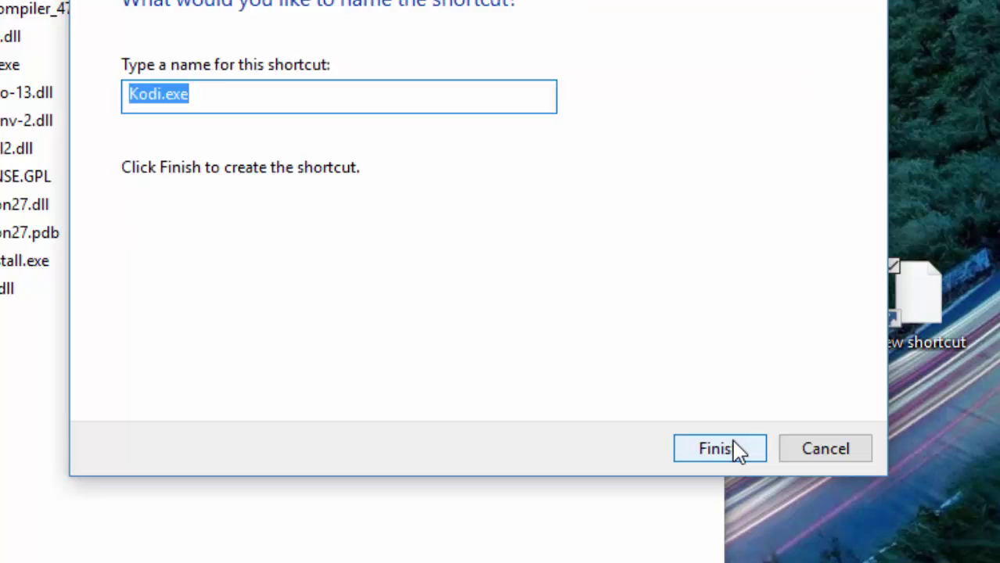
{"action": "left_click", "coordinate": [736, 450]}
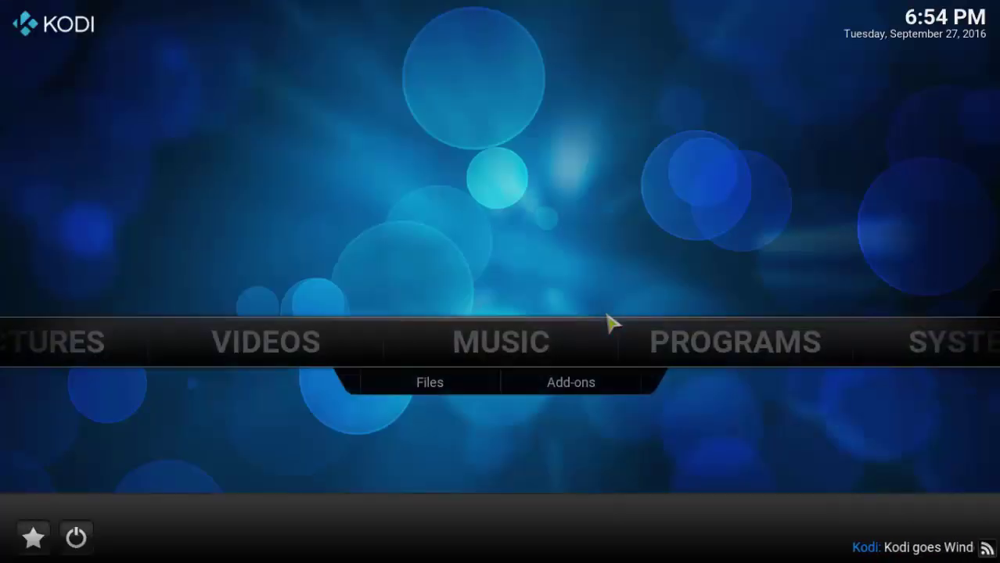
Exit Kodi through its power options.
{"action": "key", "text": "Down"}
{"action": "key", "text": "Down"}
{"action": "key", "text": "Up"}
{"action": "key", "text": "Down"}
{"action": "key", "text": "Down"}
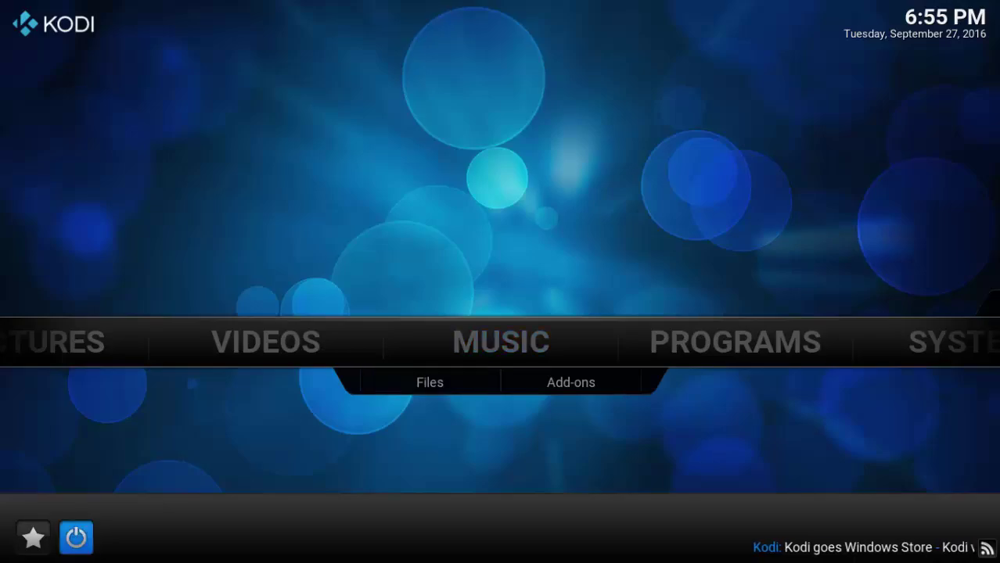
{"action": "key", "text": "Return"}
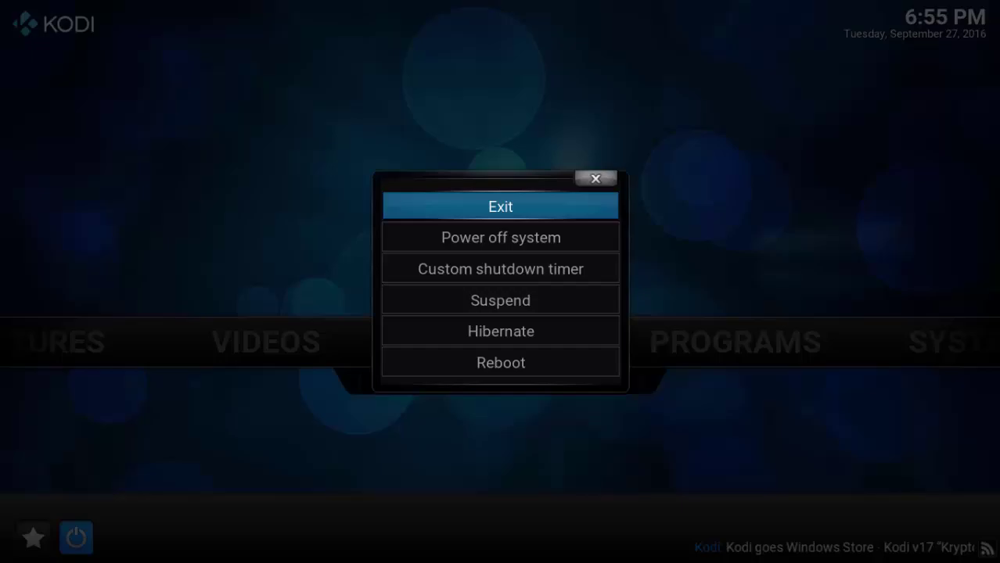
{"action": "key", "text": "Return"}
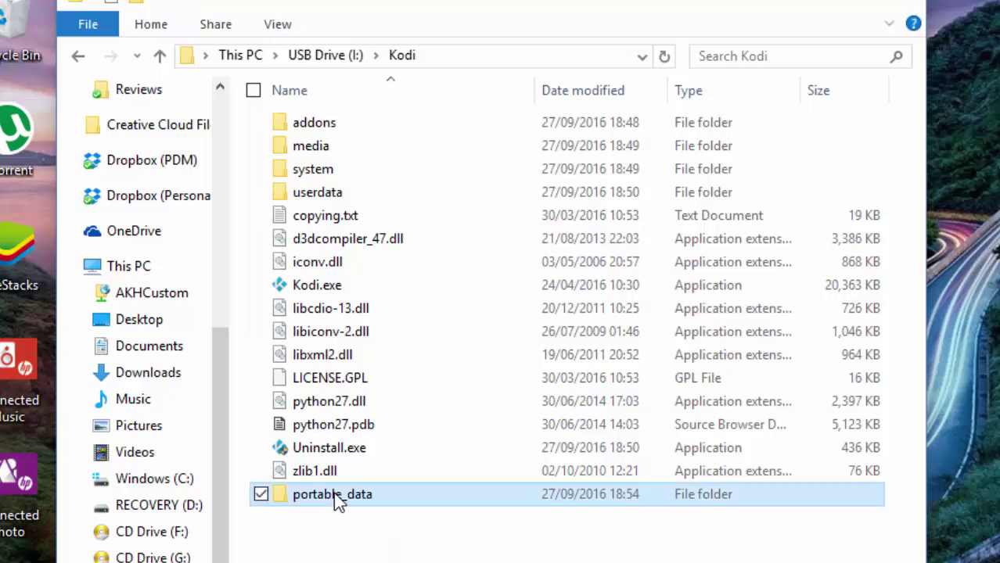
In File Explorer, open the portable_data folder and place a second window of USB Drive (I:) beside it.
{"action": "double_click", "coordinate": [335, 498]}
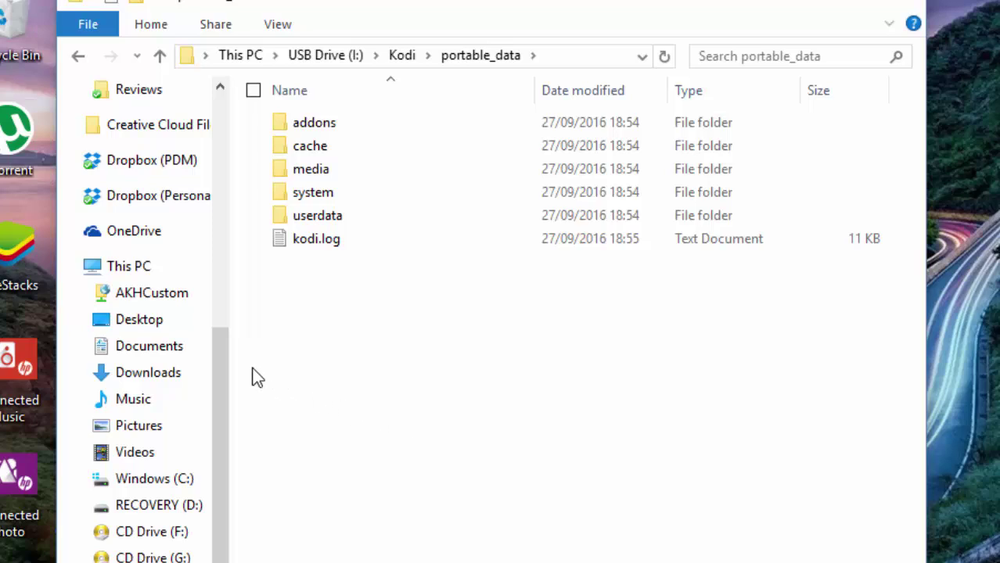
{"action": "left_click_drag", "start_coordinate": [219, 401], "coordinate": [230, 230]}
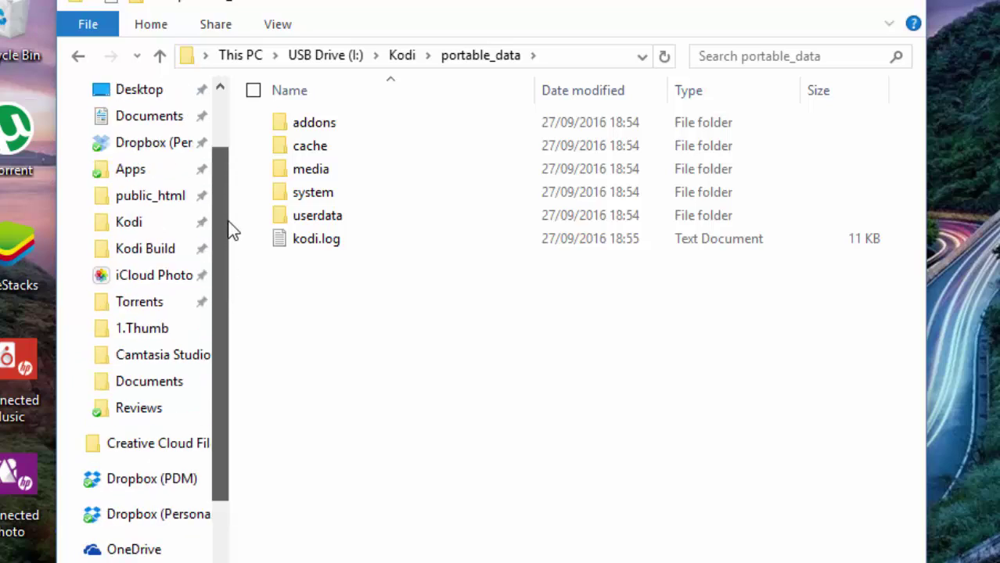
{"action": "left_click", "coordinate": [137, 250]}
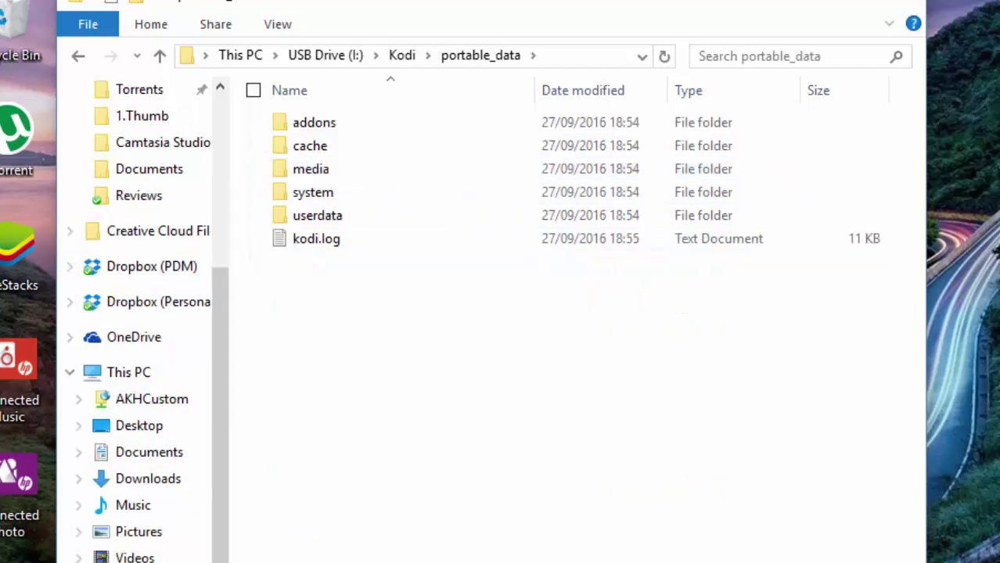
{"action": "right_click", "coordinate": [133, 560]}
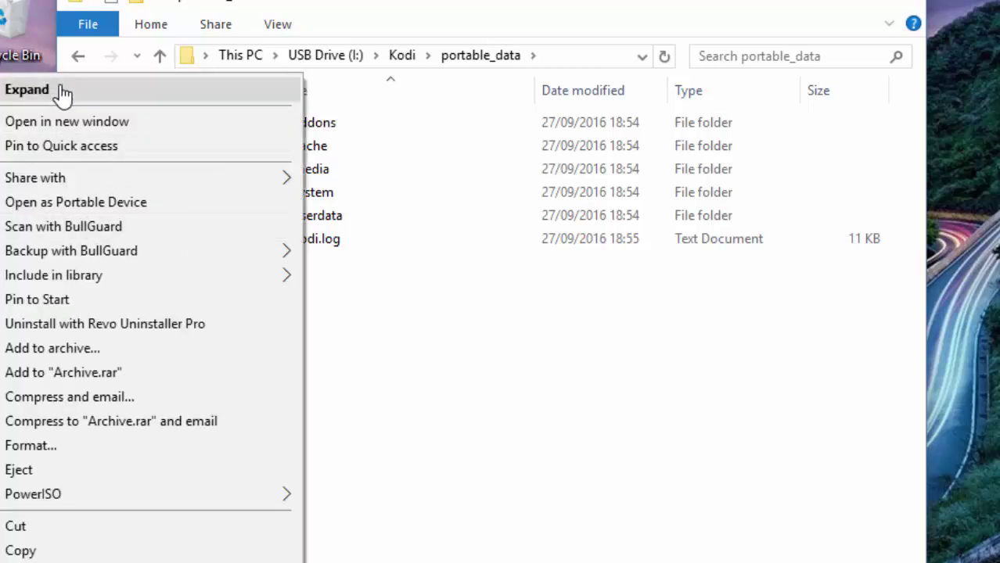
{"action": "left_click", "coordinate": [68, 128]}
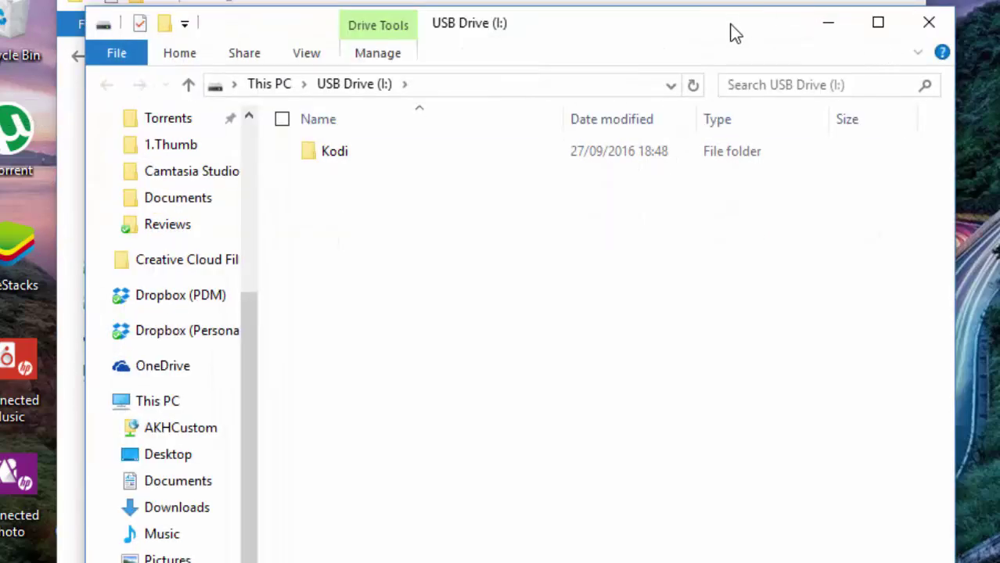
{"action": "left_click_drag", "start_coordinate": [470, 23], "coordinate": [953, 36]}
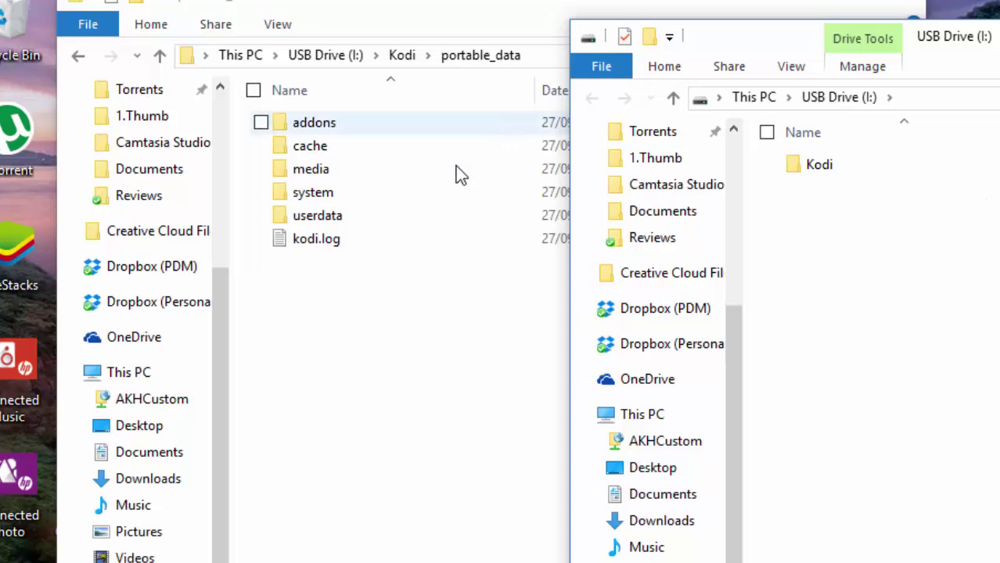
Permanently delete all folders and the kodi.log file inside portable_data.
{"action": "left_click_drag", "start_coordinate": [407, 299], "coordinate": [311, 123]}
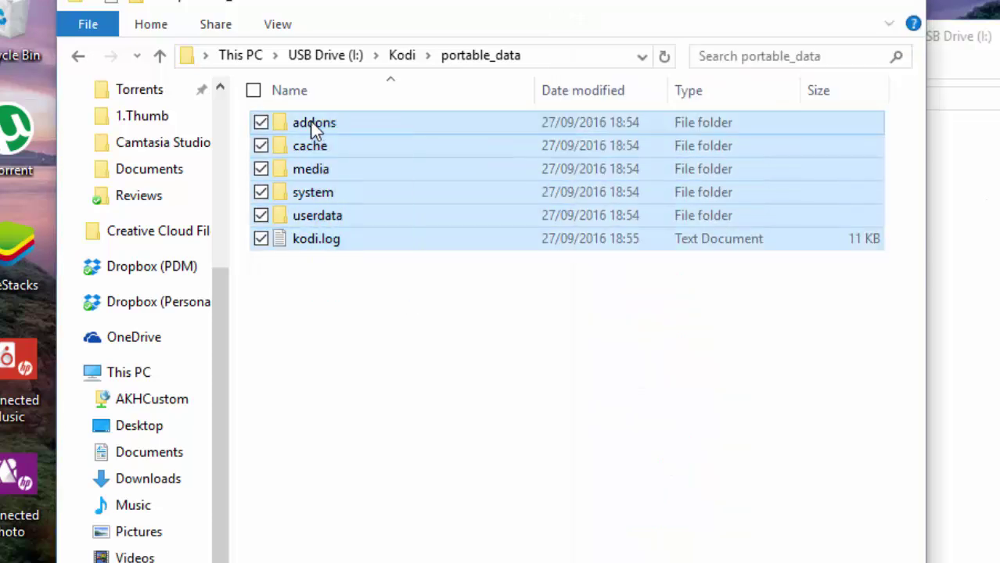
{"action": "key", "text": "shift+Delete"}
{"action": "key", "text": "Return"}
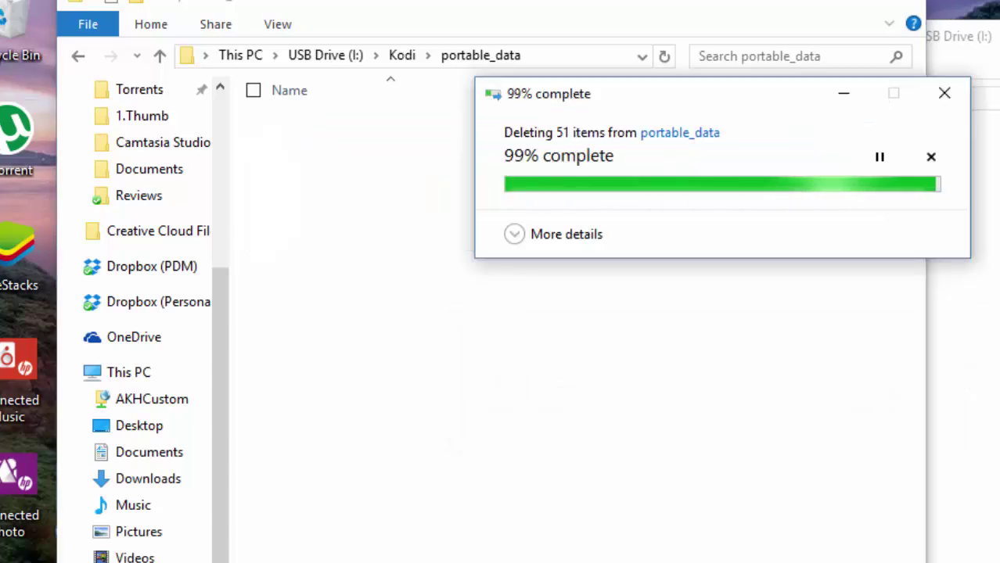
In the USB Drive (I:) window, go to Kodi Build and open the Fresh Copy folder inside Review Template.
{"action": "left_click", "coordinate": [970, 298]}
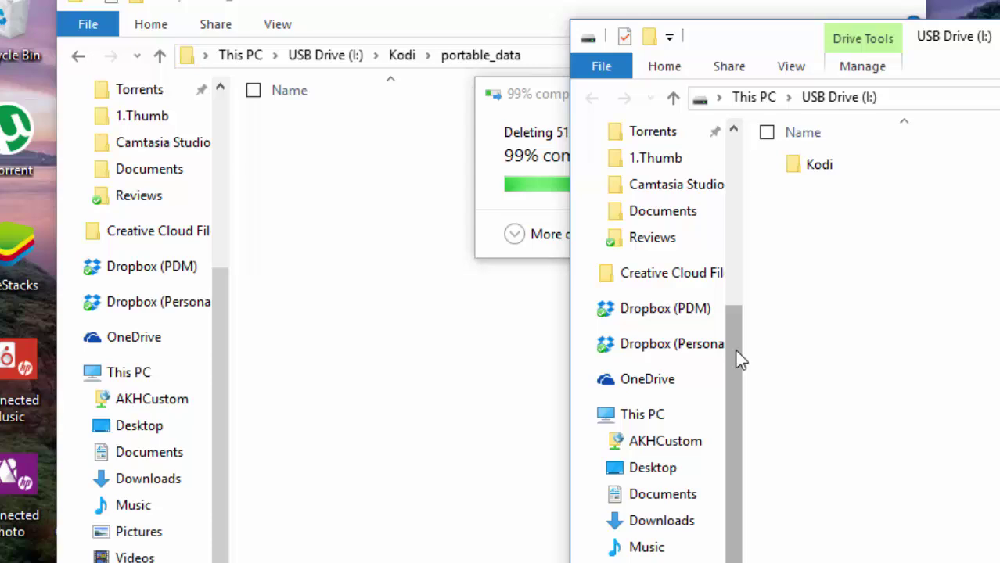
{"action": "scroll", "coordinate": [714, 244], "scroll_direction": "up", "scroll_amount": 4}
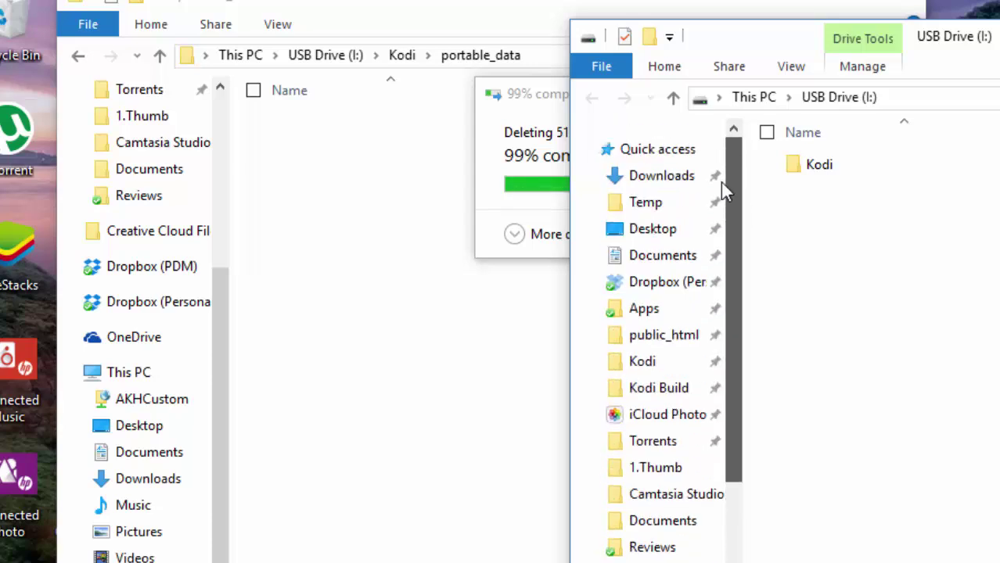
{"action": "left_click", "coordinate": [657, 391]}
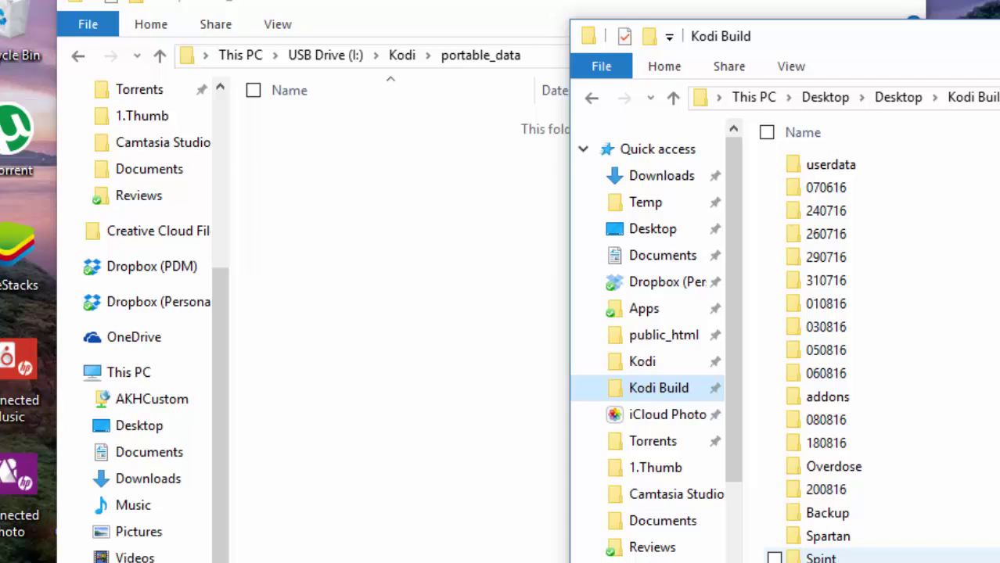
{"action": "double_click", "coordinate": [821, 560]}
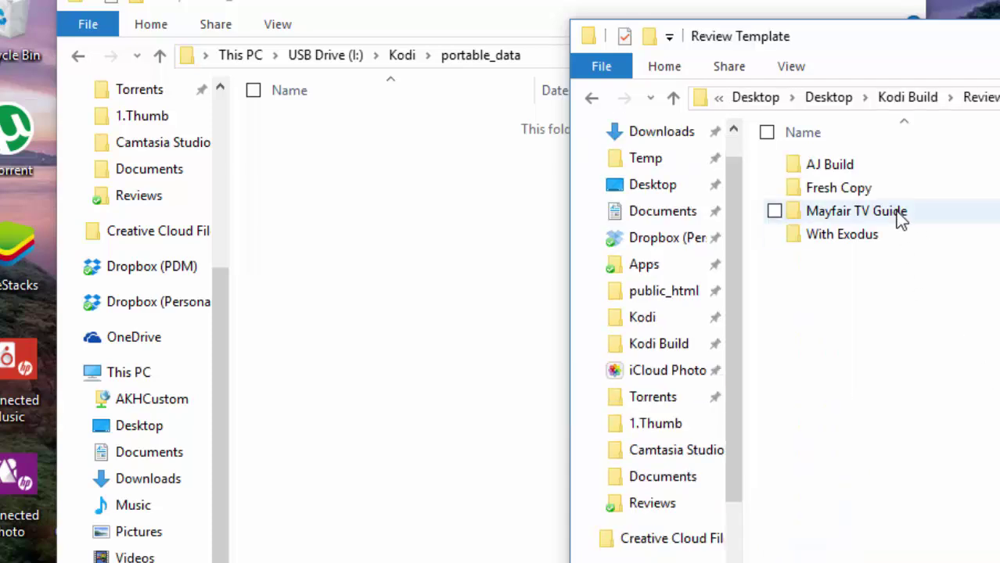
{"action": "double_click", "coordinate": [855, 187]}
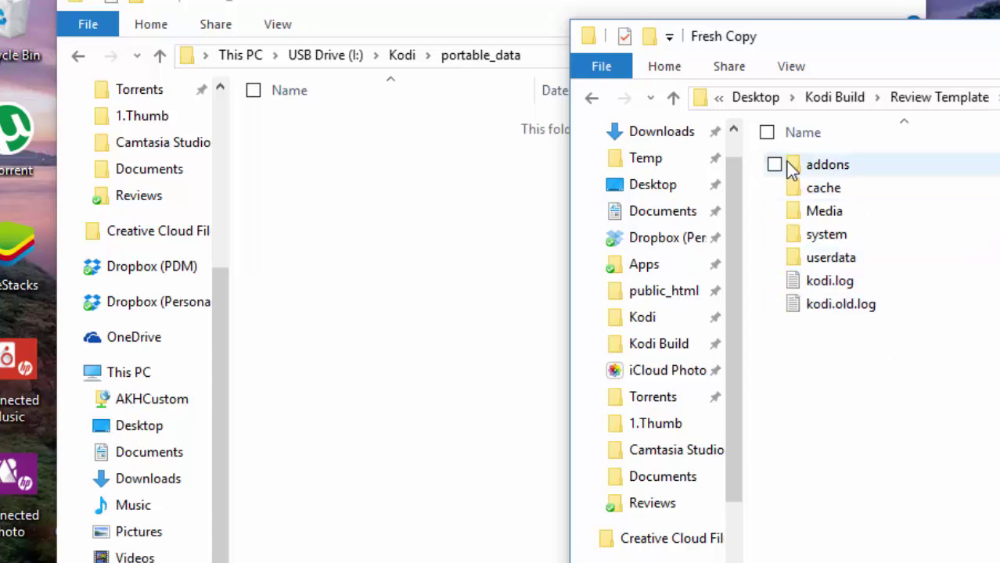
Copy the addons and userdata folders from Fresh Copy into the portable_data folder.
{"action": "left_click", "coordinate": [775, 163]}
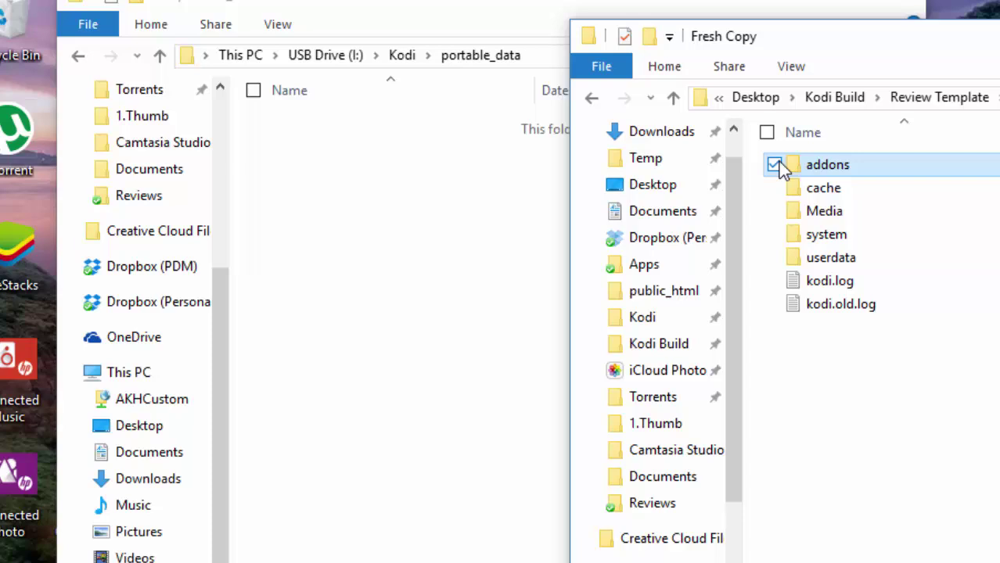
{"action": "left_click", "coordinate": [774, 259]}
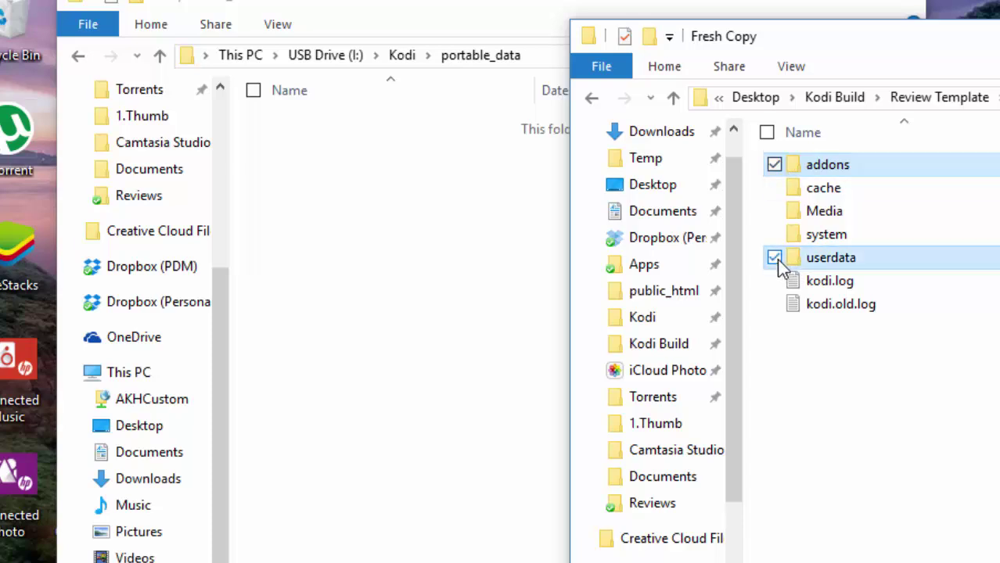
{"action": "left_click", "coordinate": [406, 252]}
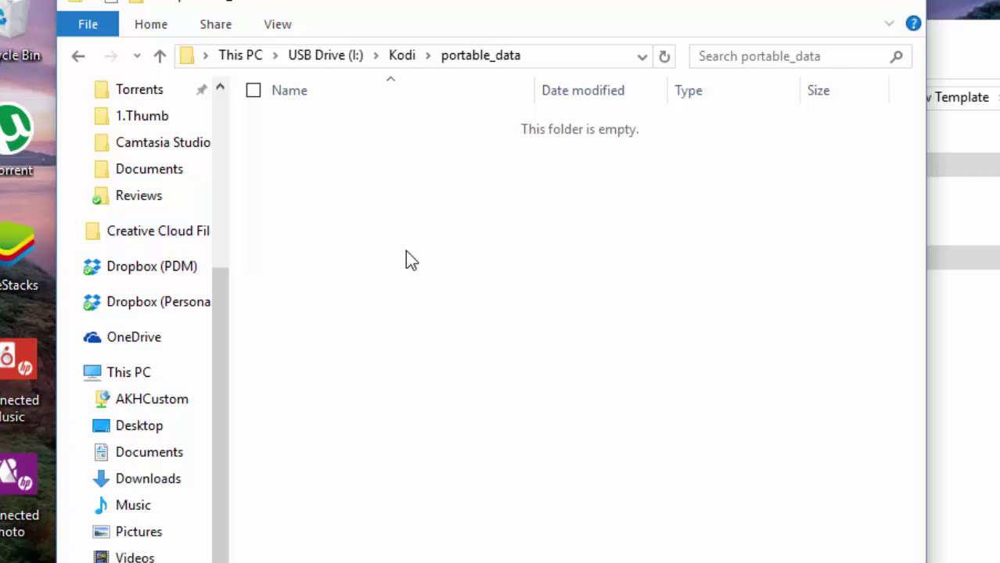
{"action": "key", "text": "ctrl+v"}
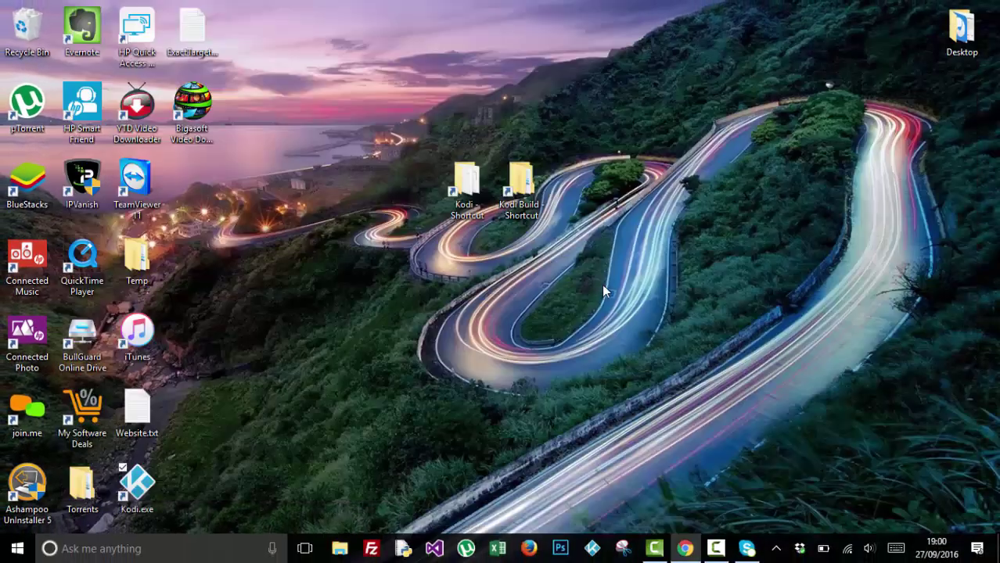
Launch Kodi from the Kodi.exe desktop shortcut and go to the Background options in the Confluence skin settings.
{"action": "left_click", "coordinate": [140, 489]}
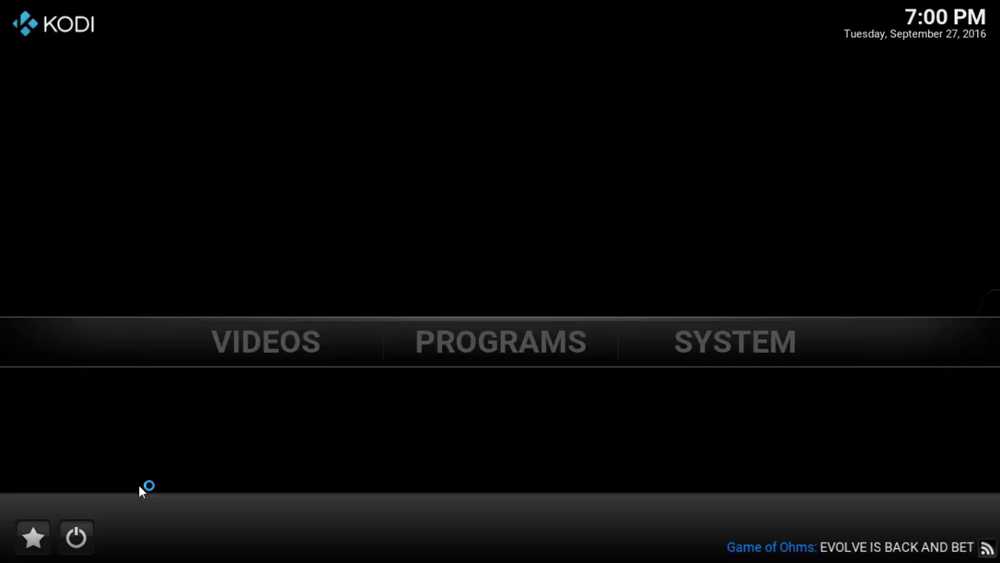
{"action": "key", "text": "Right"}
{"action": "key", "text": "Right"}
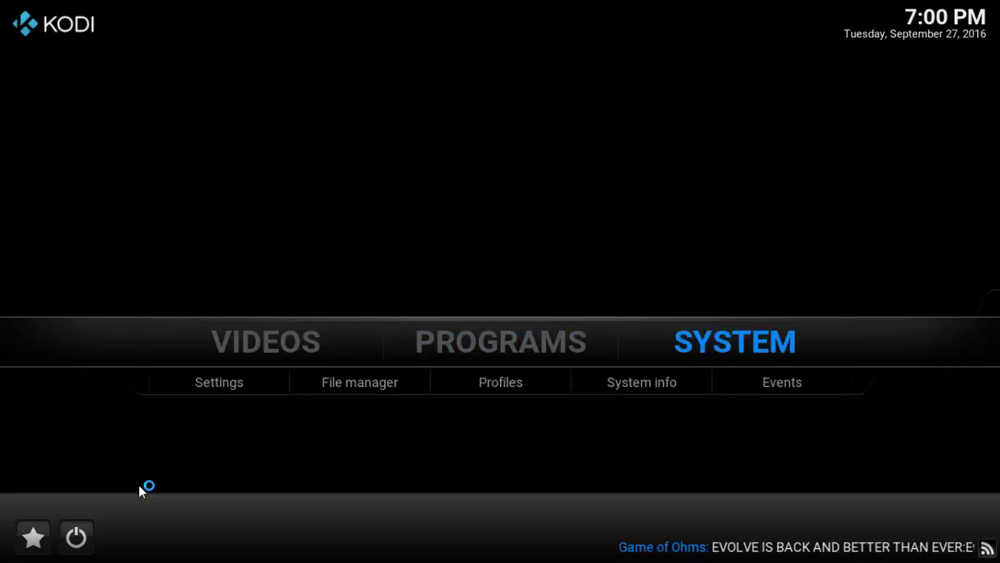
{"action": "key", "text": "Return"}
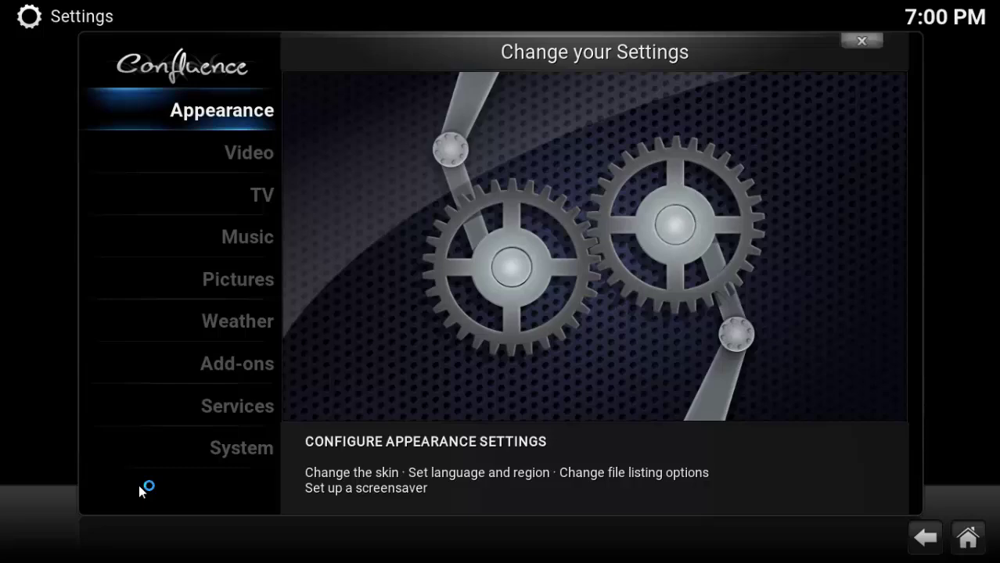
{"action": "key", "text": "Return"}
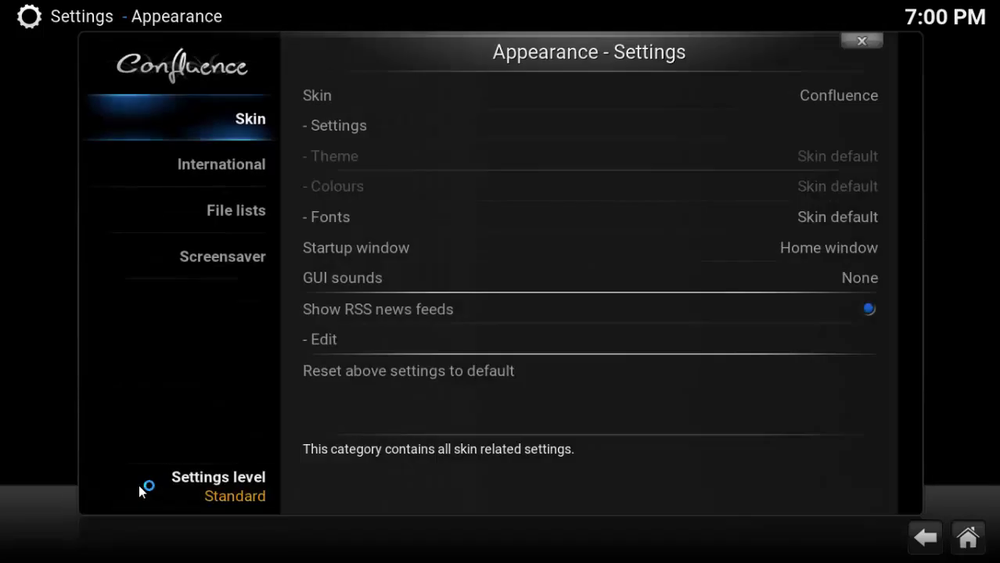
{"action": "key", "text": "Right"}
{"action": "key", "text": "Down"}
{"action": "key", "text": "Return"}
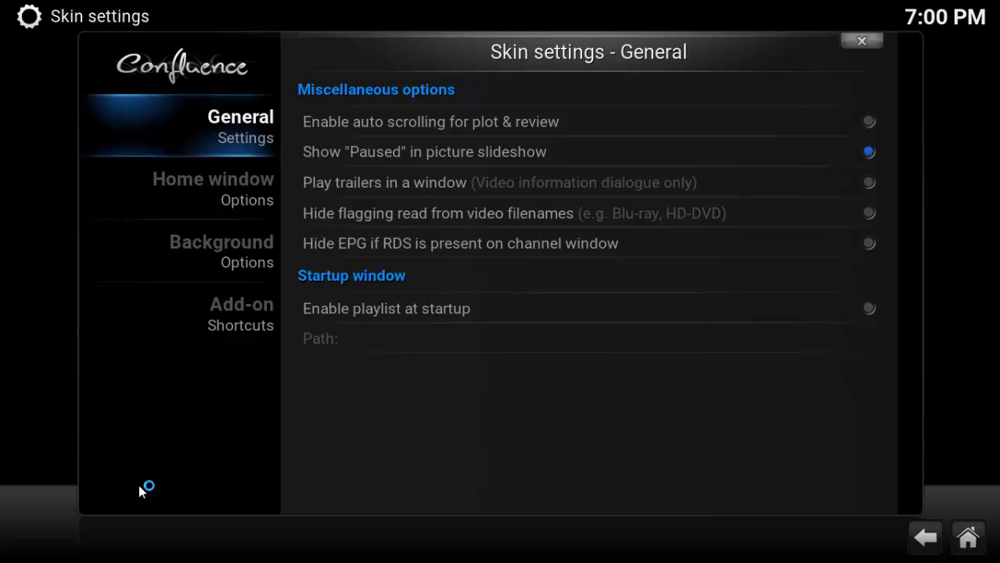
{"action": "key", "text": "Down"}
{"action": "key", "text": "Down"}
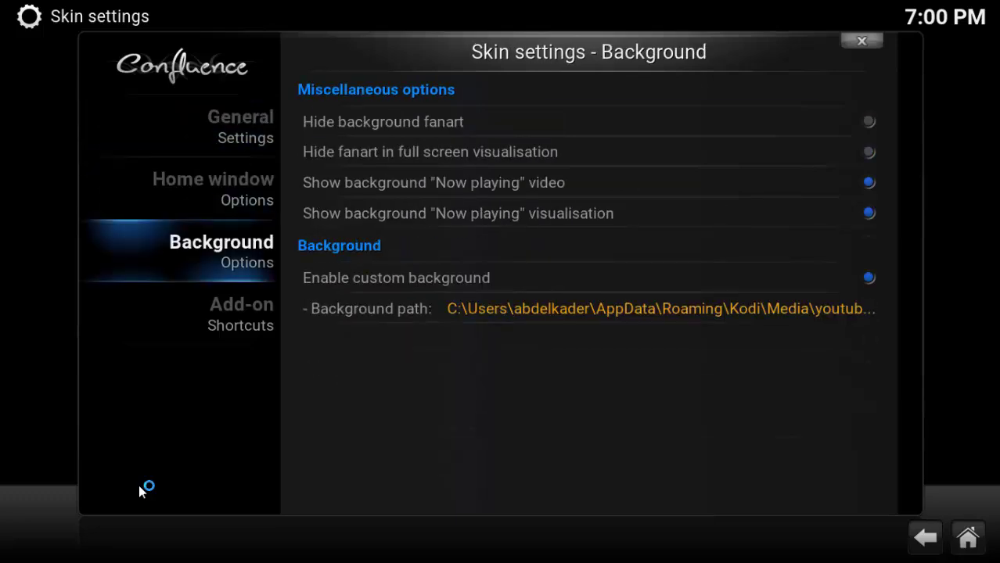
Start browsing for a new custom background image and open Removable disk (I:).
{"action": "key", "text": "Right"}
{"action": "key", "text": "Down"}
{"action": "key", "text": "Down"}
{"action": "key", "text": "Down"}
{"action": "key", "text": "Down"}
{"action": "key", "text": "Down"}
{"action": "key", "text": "Return"}
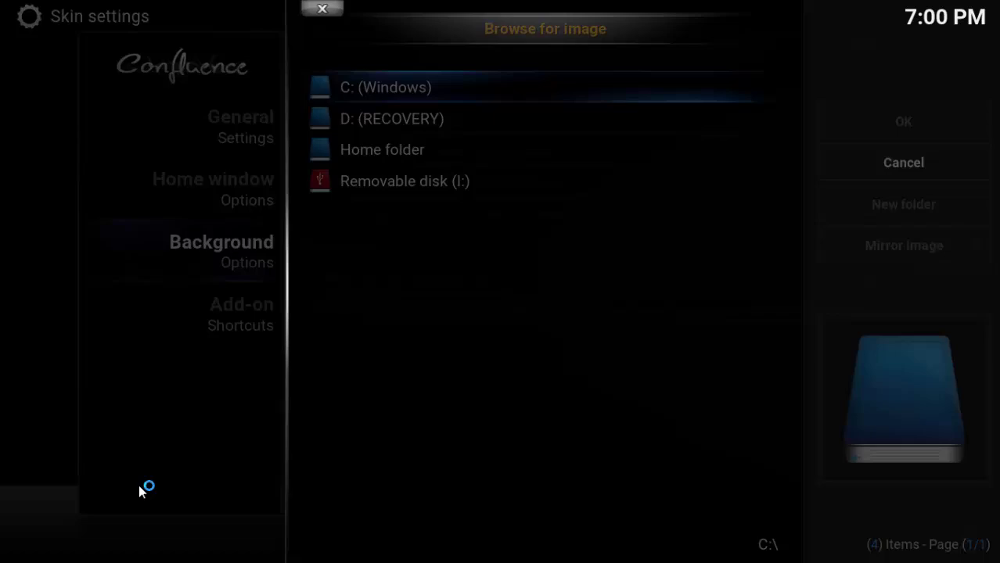
{"action": "key", "text": "Down"}
{"action": "key", "text": "Down"}
{"action": "key", "text": "Down"}
{"action": "key", "text": "Return"}
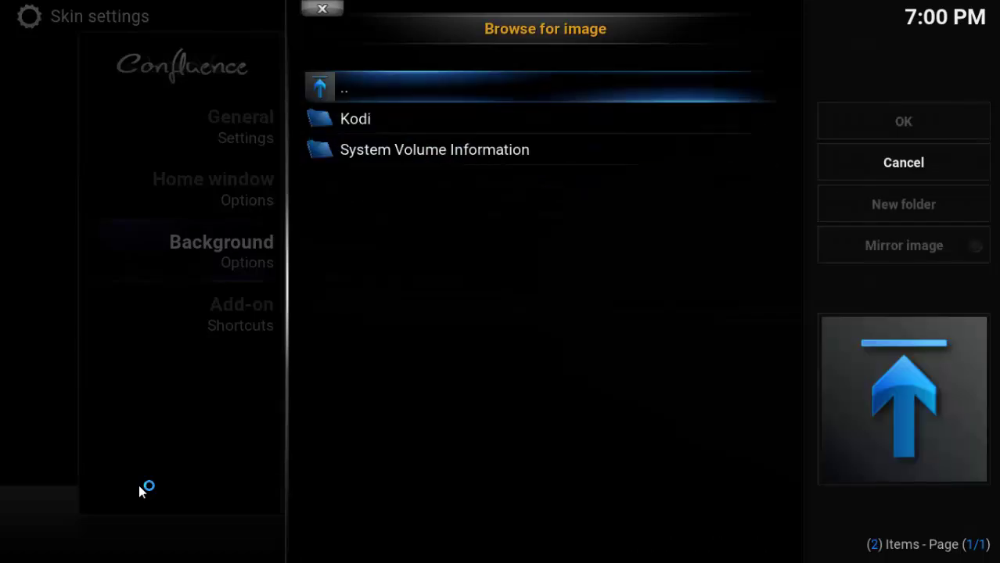
Set the background path to I:\Kodi\portable_data\media\youtube.JPG and return to the home screen.
{"action": "key", "text": "Down"}
{"action": "key", "text": "Return"}
{"action": "key", "text": "Down"}
{"action": "key", "text": "Down"}
{"action": "key", "text": "Down"}
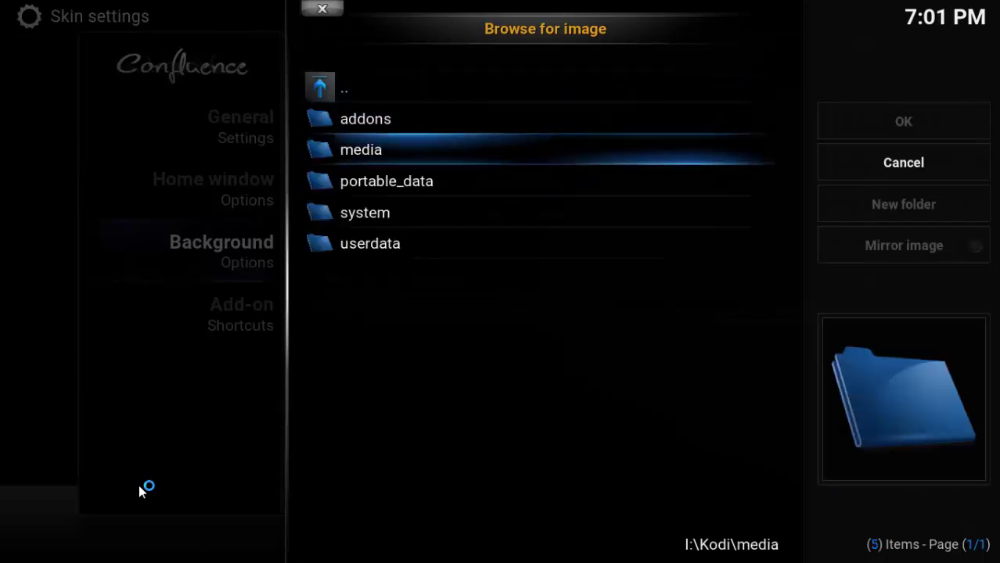
{"action": "key", "text": "Return"}
{"action": "key", "text": "Down"}
{"action": "key", "text": "Down"}
{"action": "key", "text": "Down"}
{"action": "key", "text": "Return"}
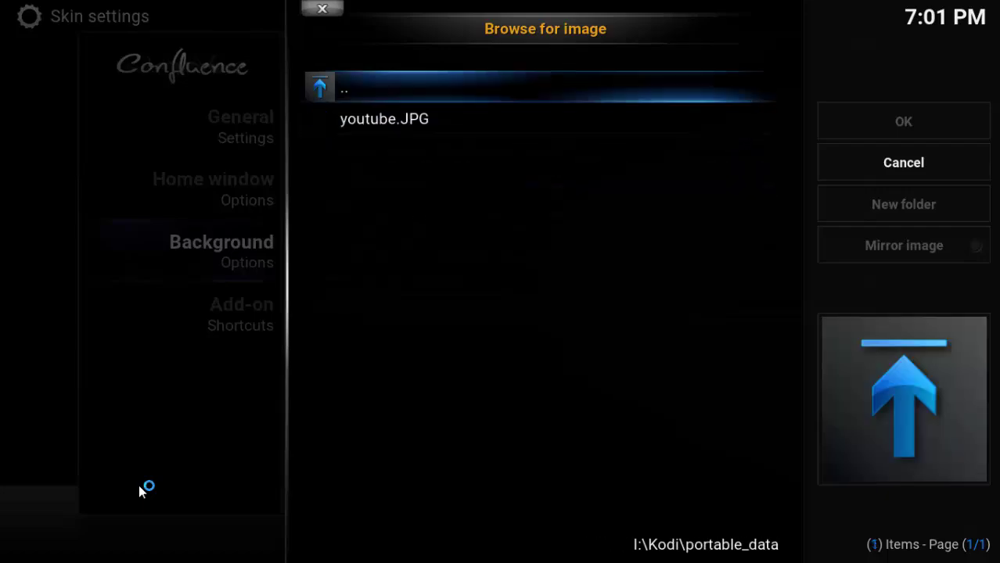
{"action": "key", "text": "Down"}
{"action": "key", "text": "Return"}
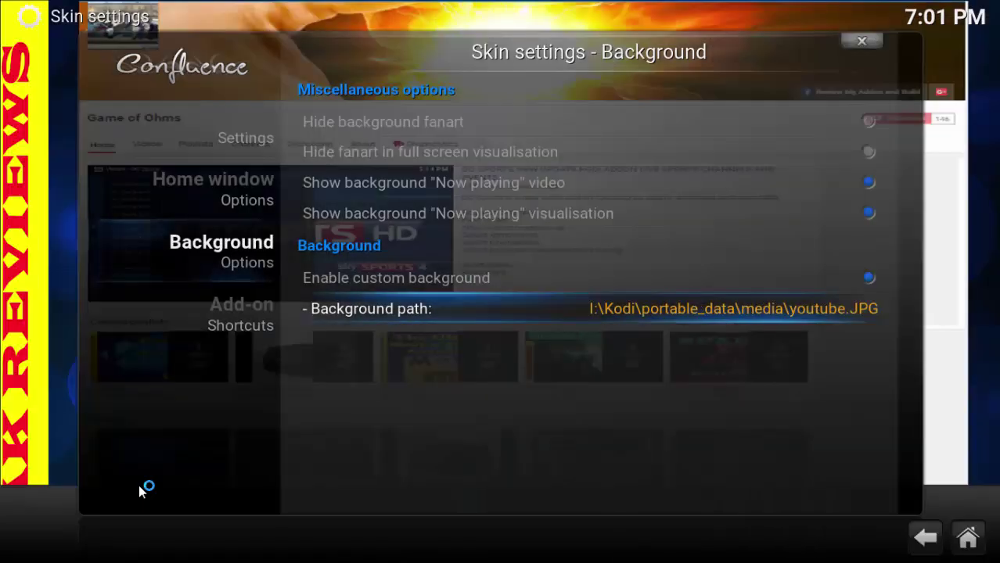
{"action": "key", "text": "Escape"}
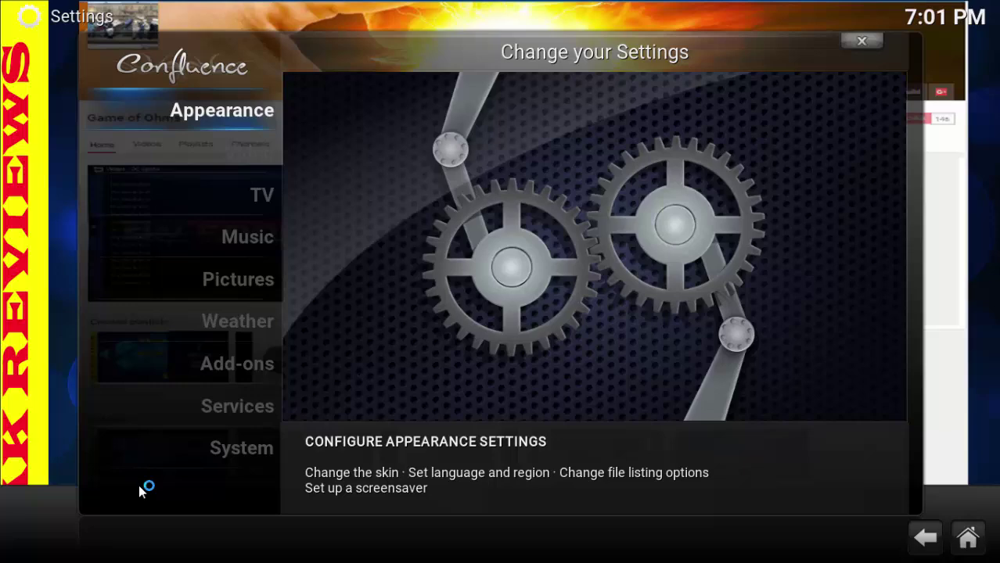
{"action": "key", "text": "Escape"}
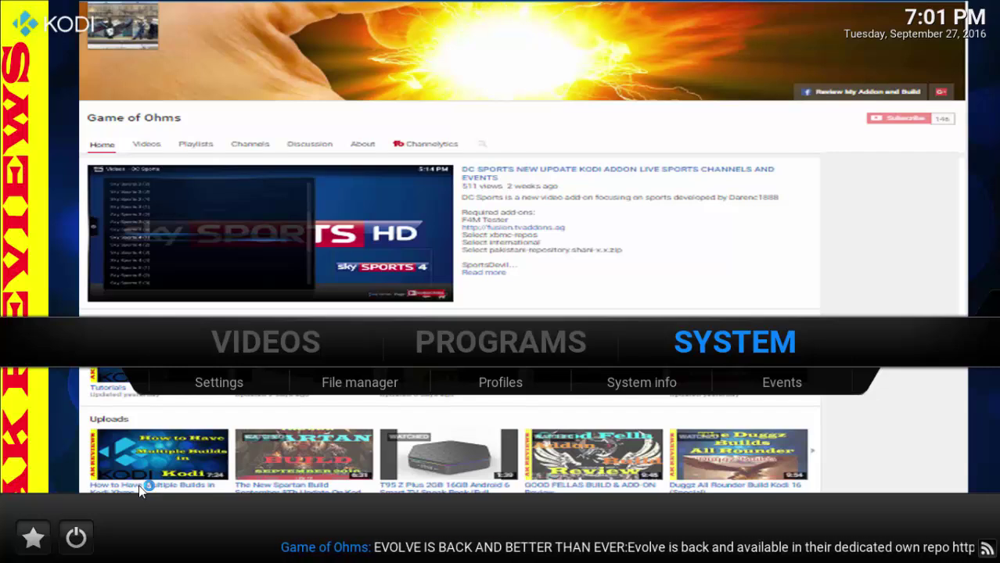
Cut the Kodi.exe shortcut from the desktop and open the Kodi folder on USB Drive (I:) in File Explorer.
{"action": "key", "text": "super+d"}
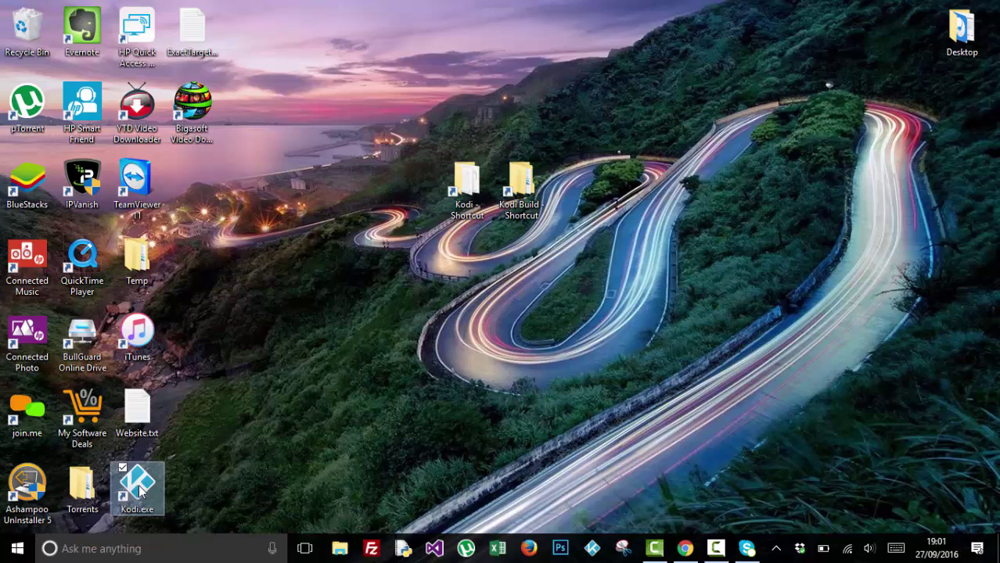
{"action": "key", "text": "ctrl+x"}
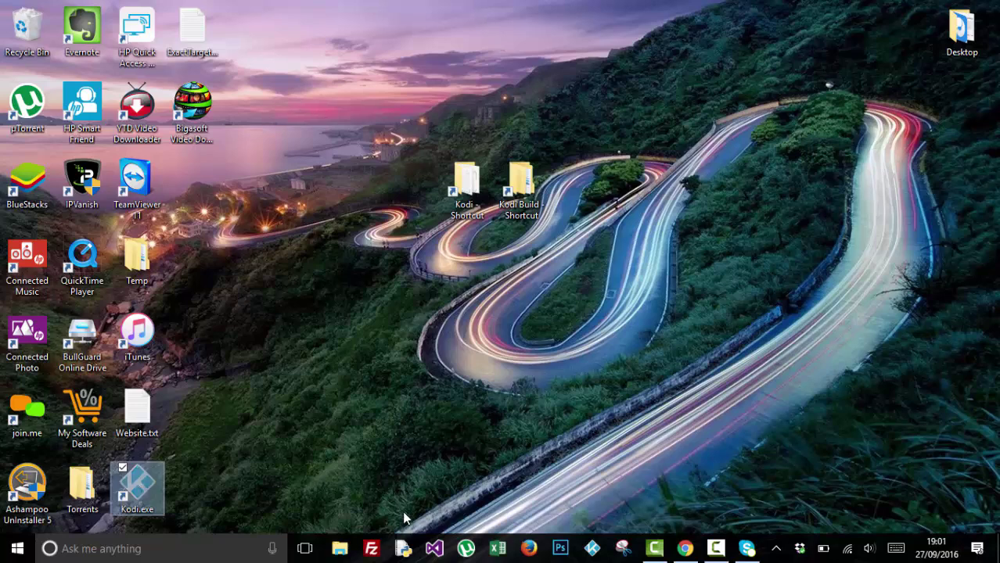
{"action": "left_click", "coordinate": [339, 550]}
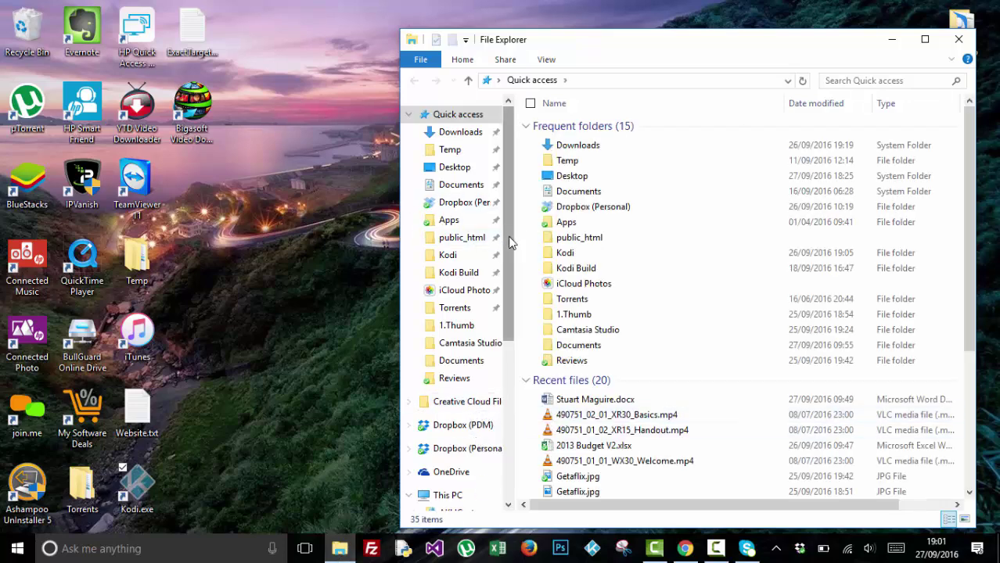
{"action": "left_click_drag", "start_coordinate": [507, 236], "coordinate": [477, 438]}
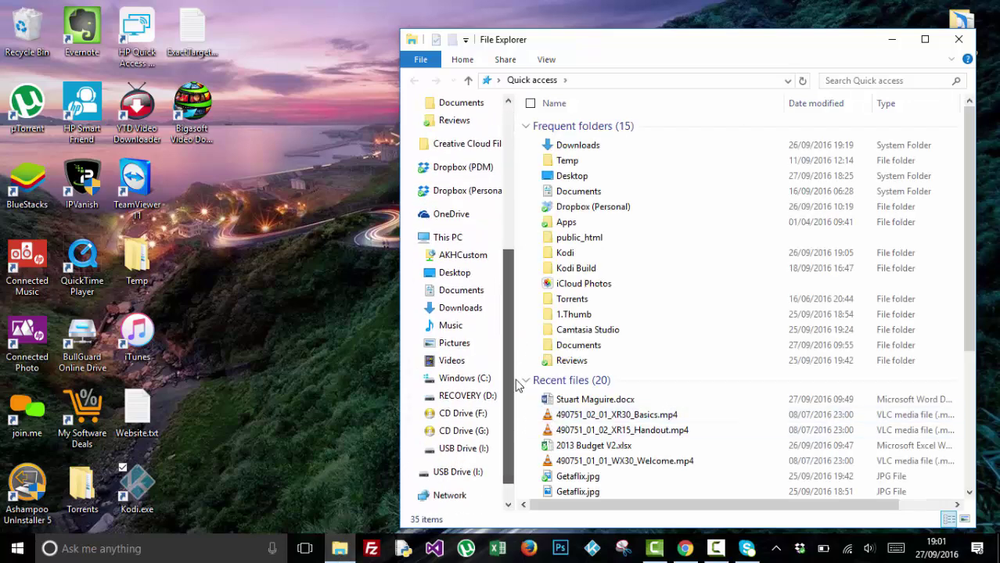
{"action": "left_click", "coordinate": [462, 449]}
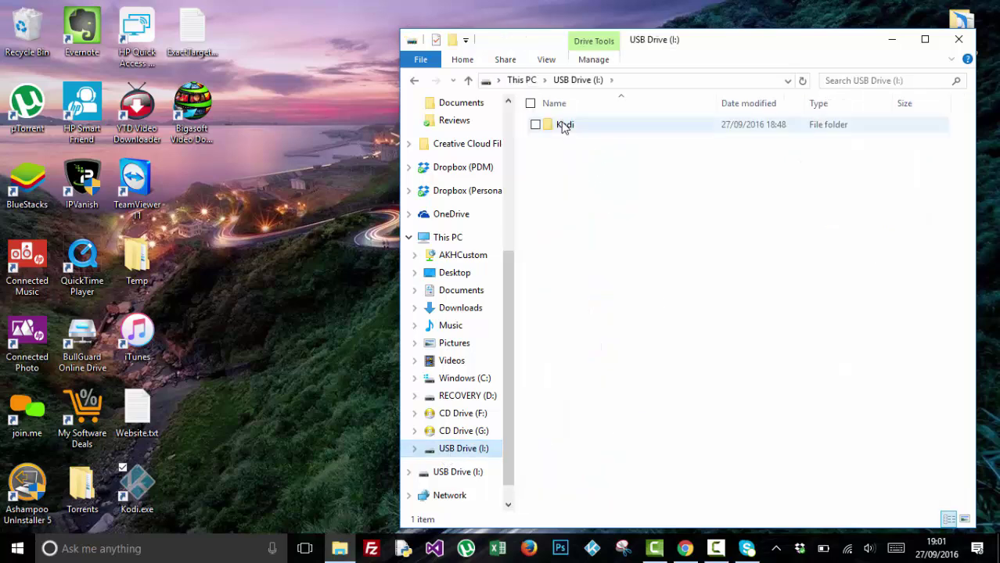
{"action": "double_click", "coordinate": [564, 126]}
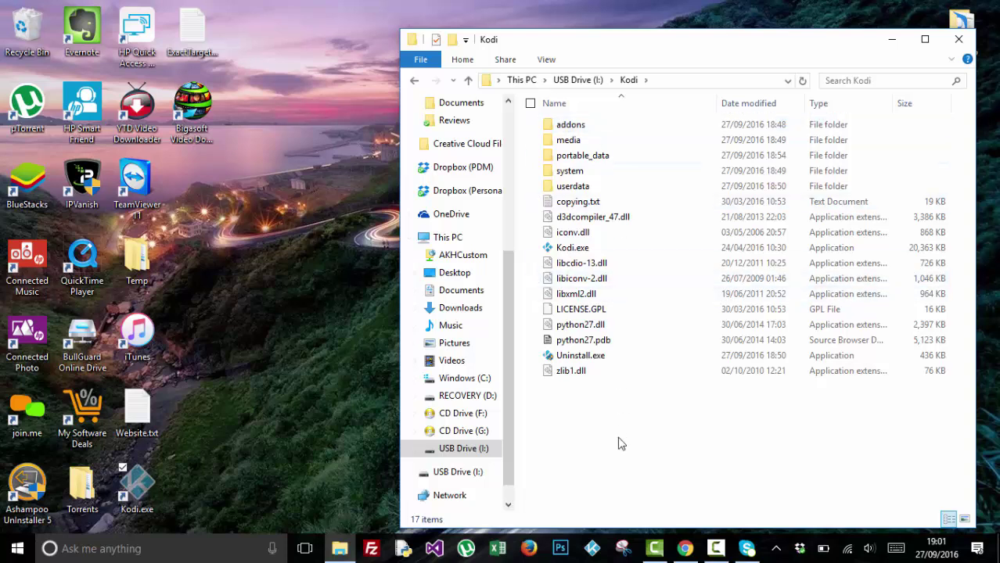
Open the portable_data folder and paste the cut Kodi.exe shortcut into it.
{"action": "left_click", "coordinate": [587, 157]}
{"action": "left_click", "coordinate": [587, 156]}
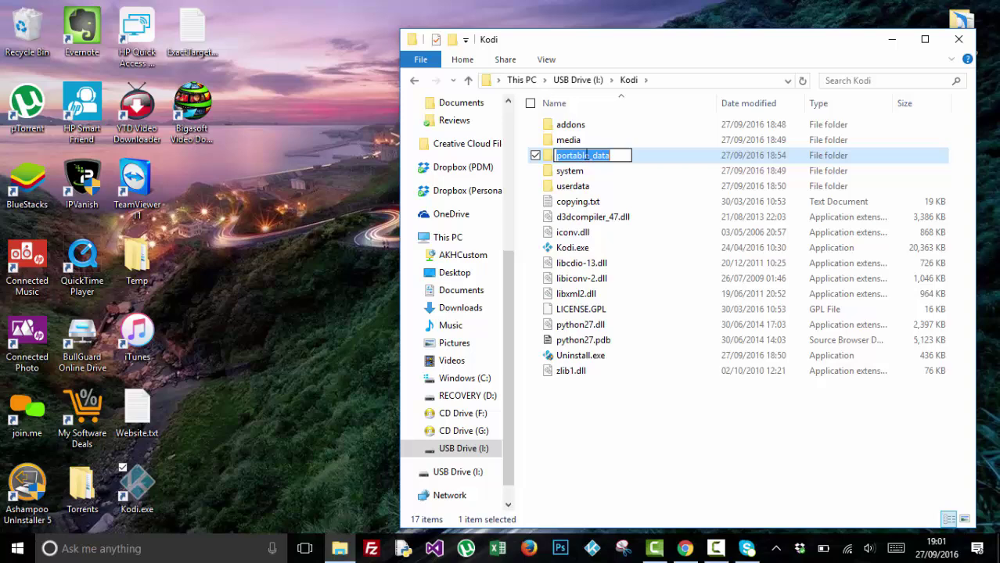
{"action": "left_click", "coordinate": [679, 187]}
{"action": "double_click", "coordinate": [599, 159]}
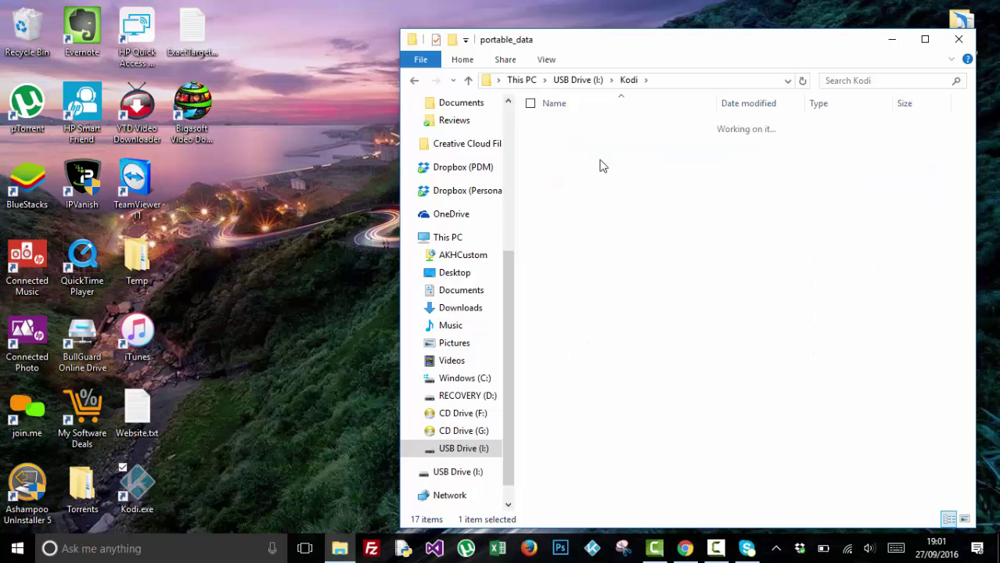
{"action": "right_click", "coordinate": [571, 393]}
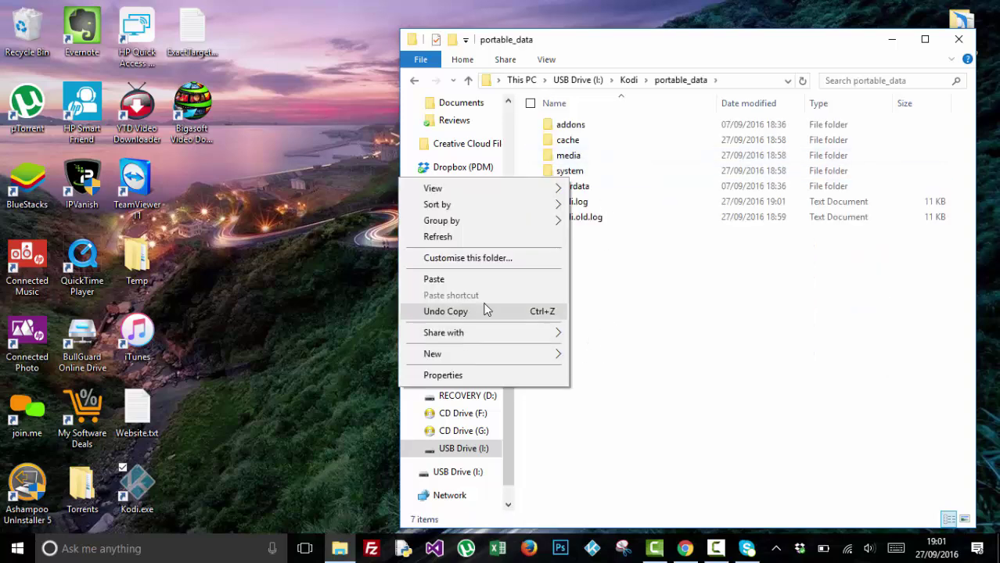
{"action": "left_click", "coordinate": [434, 279]}
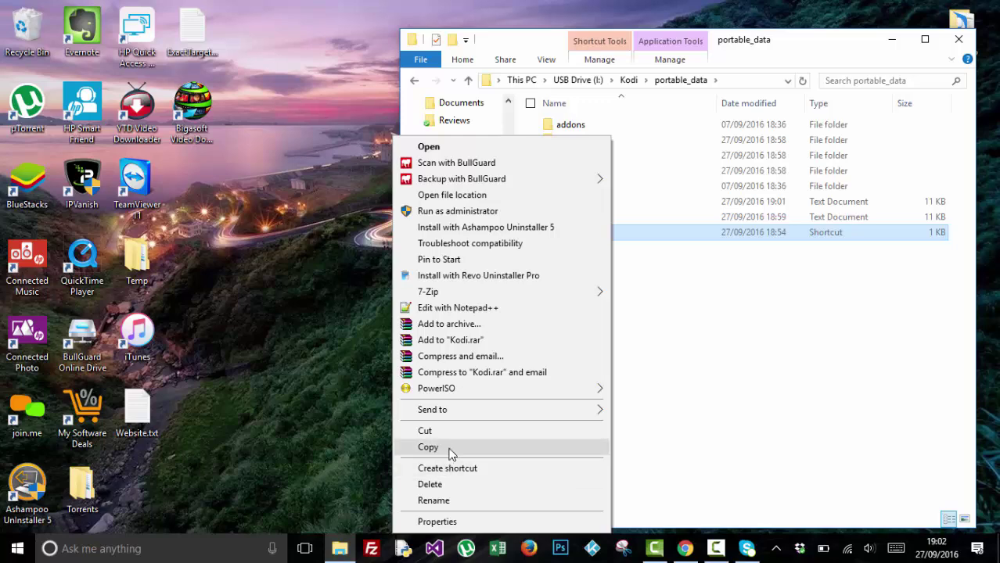
Copy the Kodi.exe shortcut from portable_data back onto the desktop and launch Kodi from that copy.
{"action": "left_click", "coordinate": [452, 449]}
{"action": "right_click", "coordinate": [220, 373]}
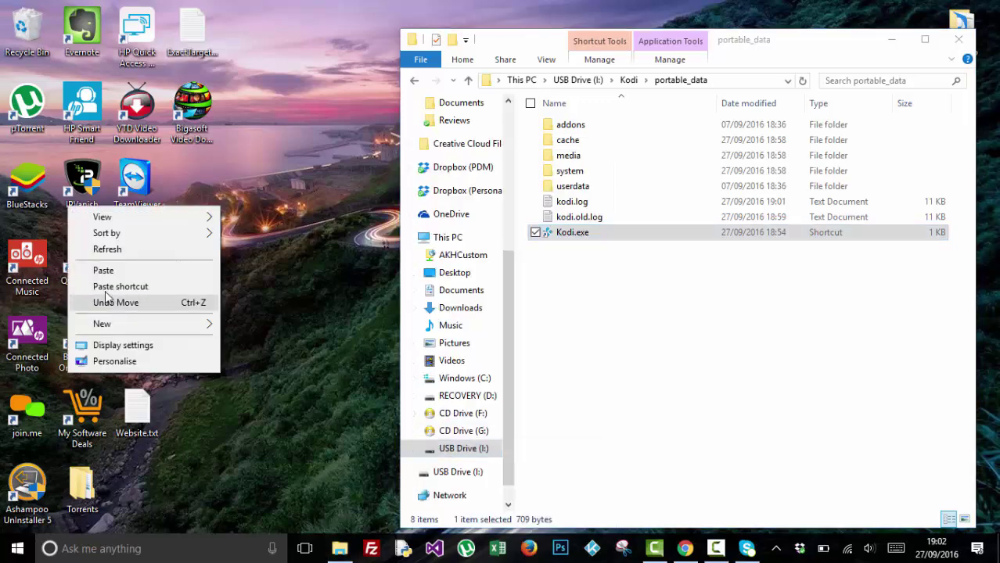
{"action": "left_click", "coordinate": [103, 270]}
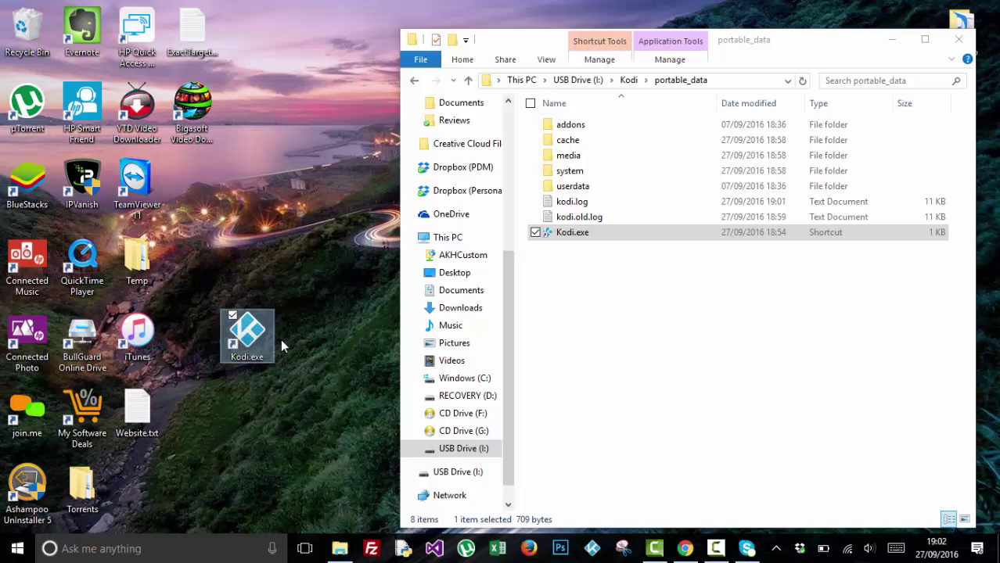
{"action": "double_click", "coordinate": [255, 339]}
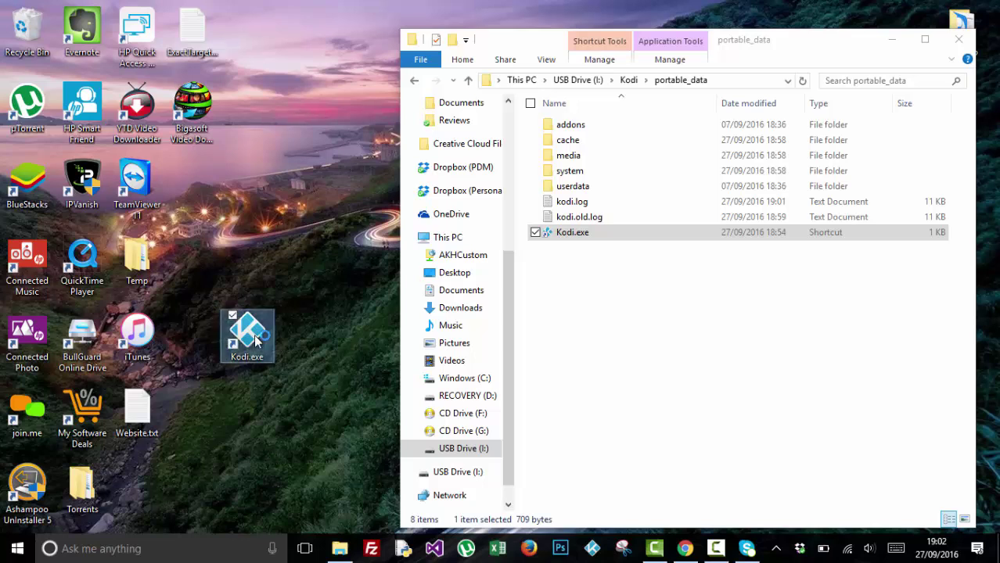